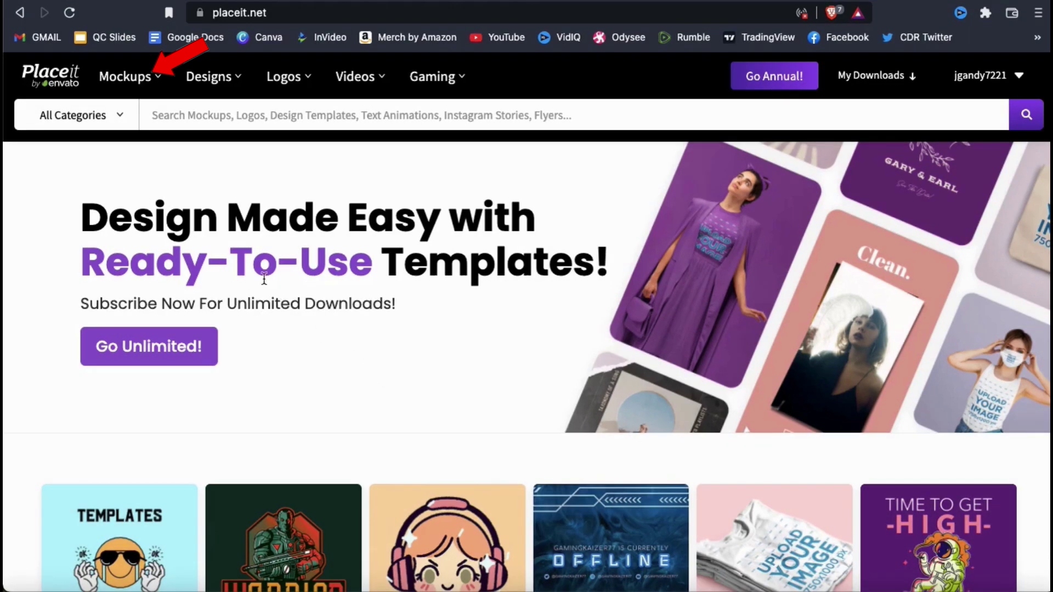
Step: Go to the T-Shirt Videos mockup page through the Mockups > Apparel menu
mouse_move(142, 88)
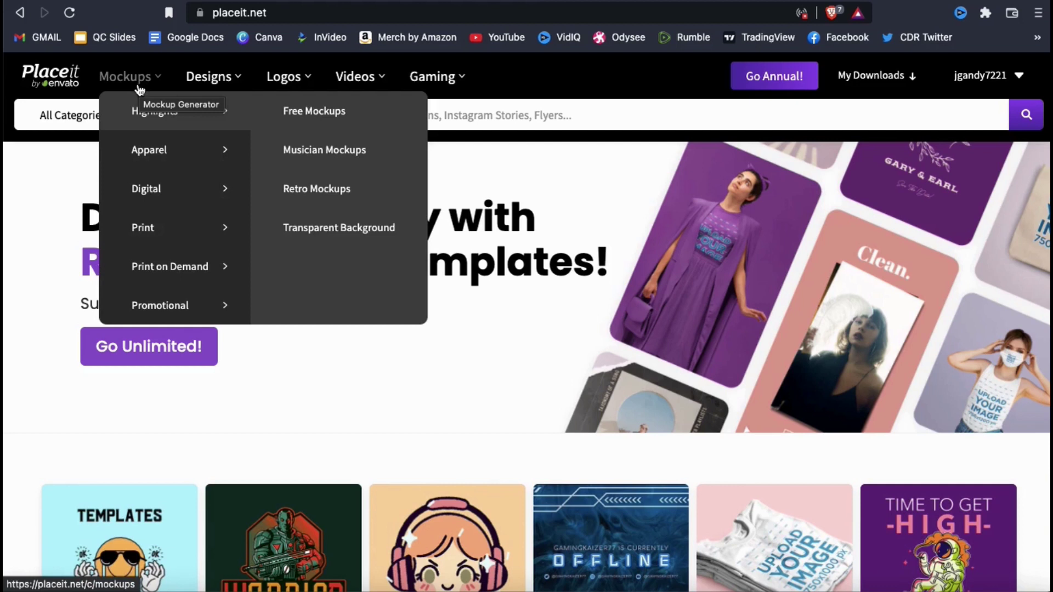
mouse_move(148, 149)
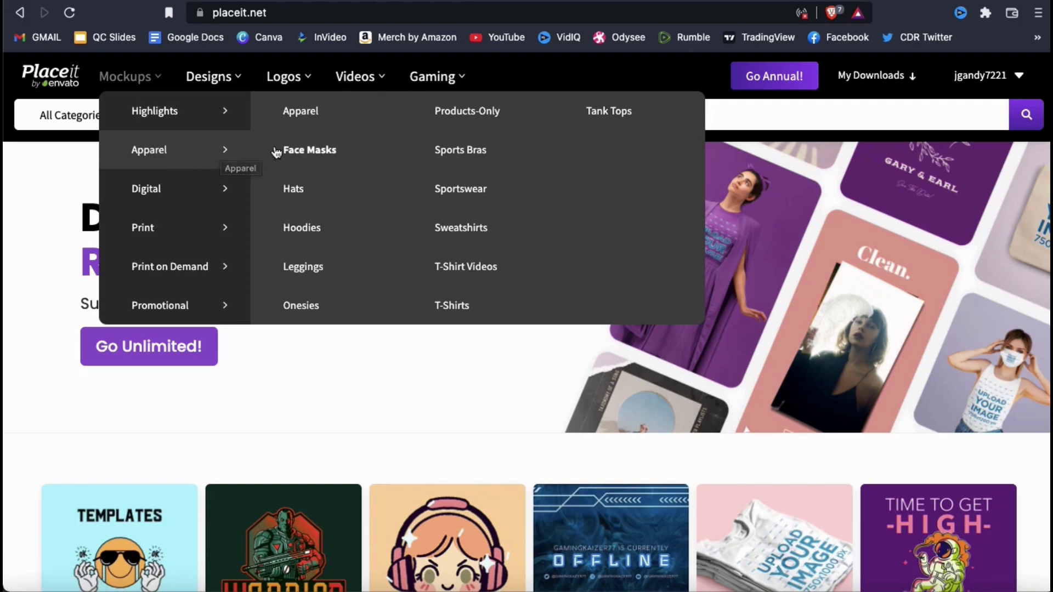
click(455, 260)
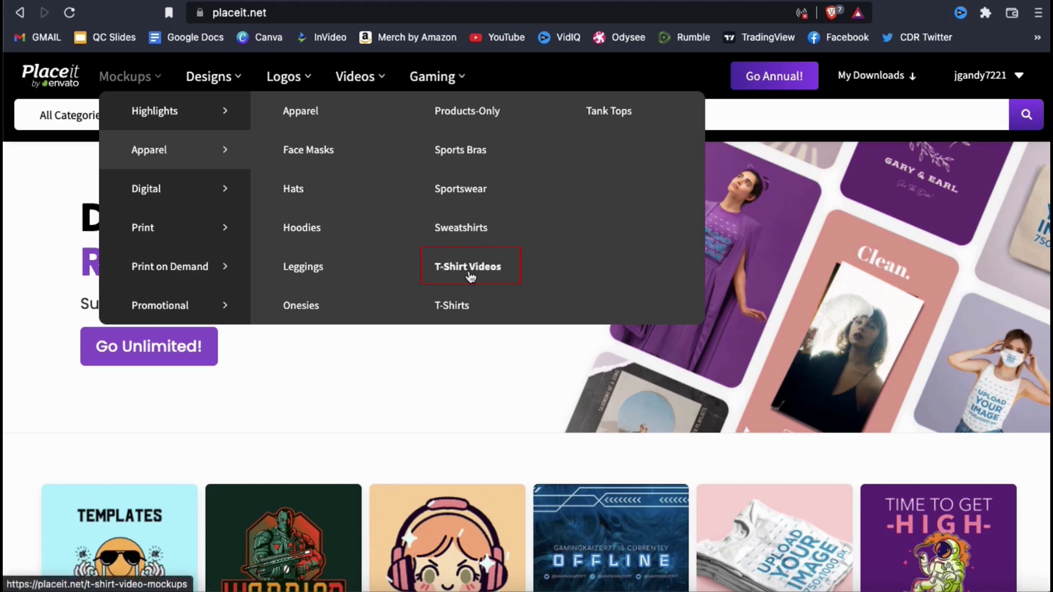
click(470, 276)
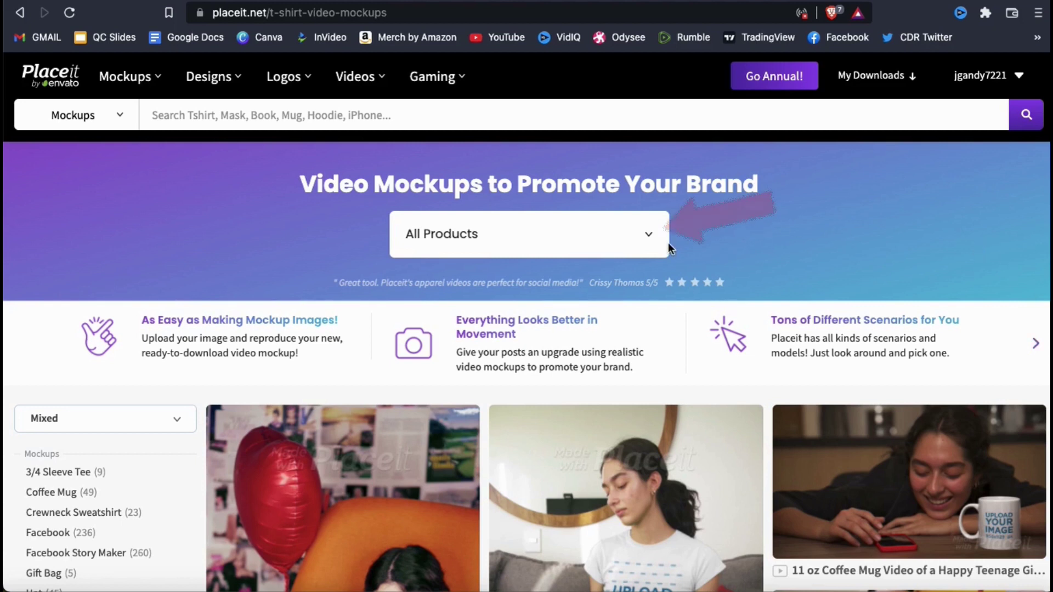
Step: Check the product type list and leave the filter on All Products
click(649, 241)
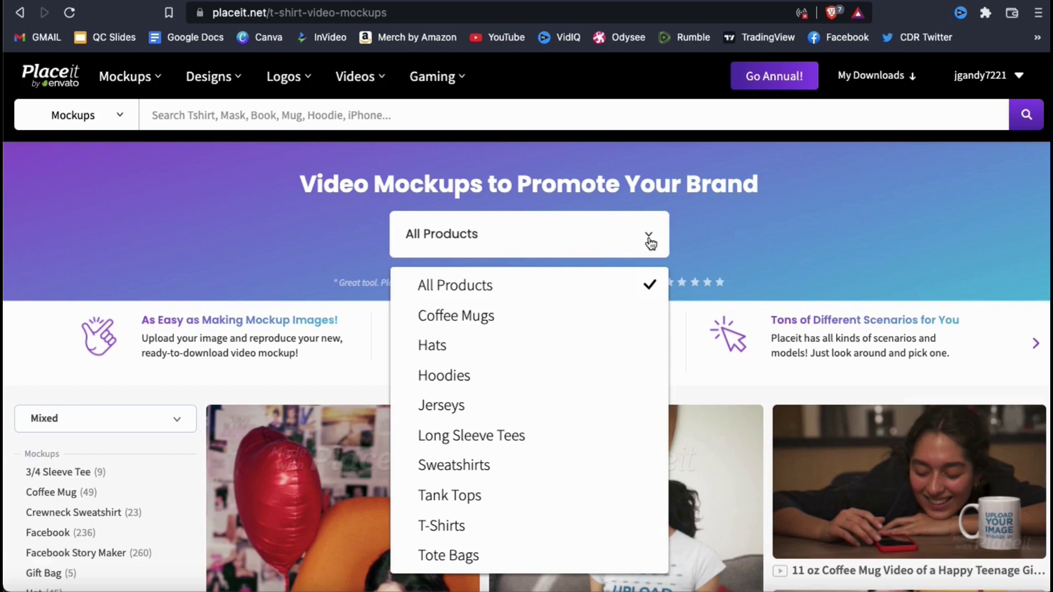
click(650, 244)
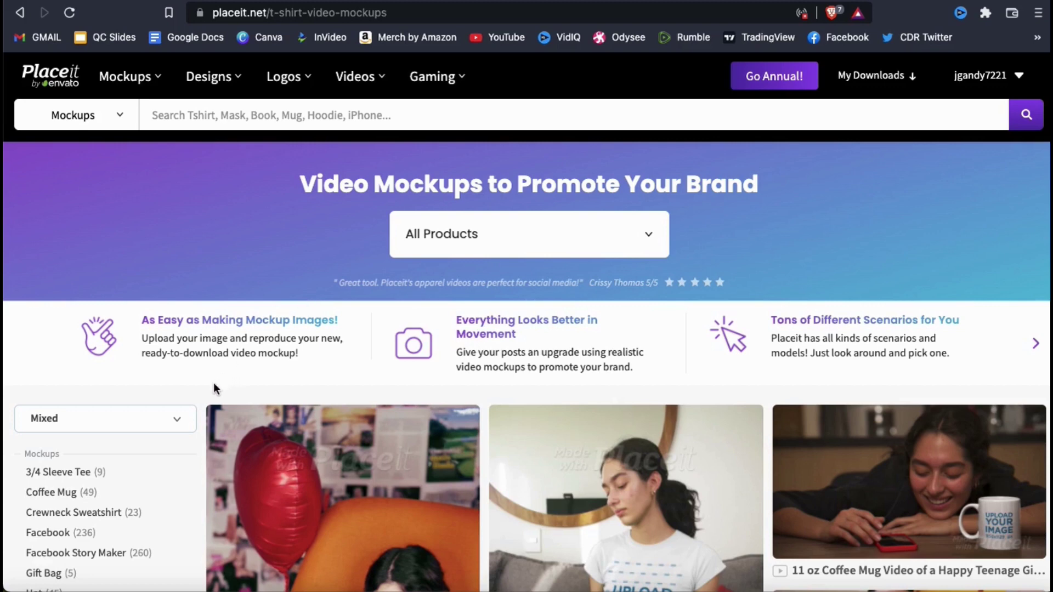
scroll(203, 390, down, 4)
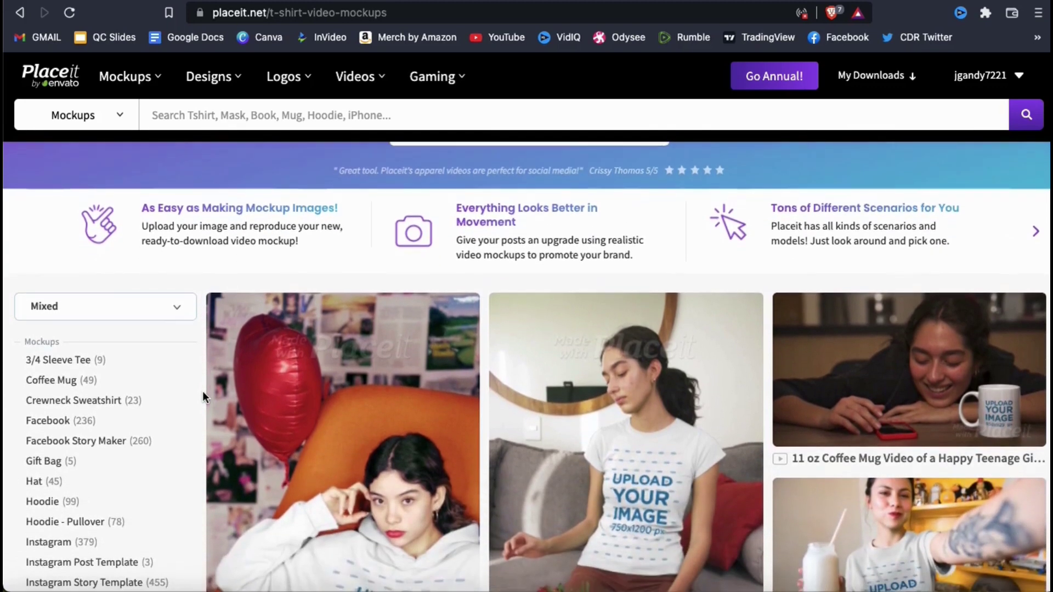
scroll(203, 390, down, 6)
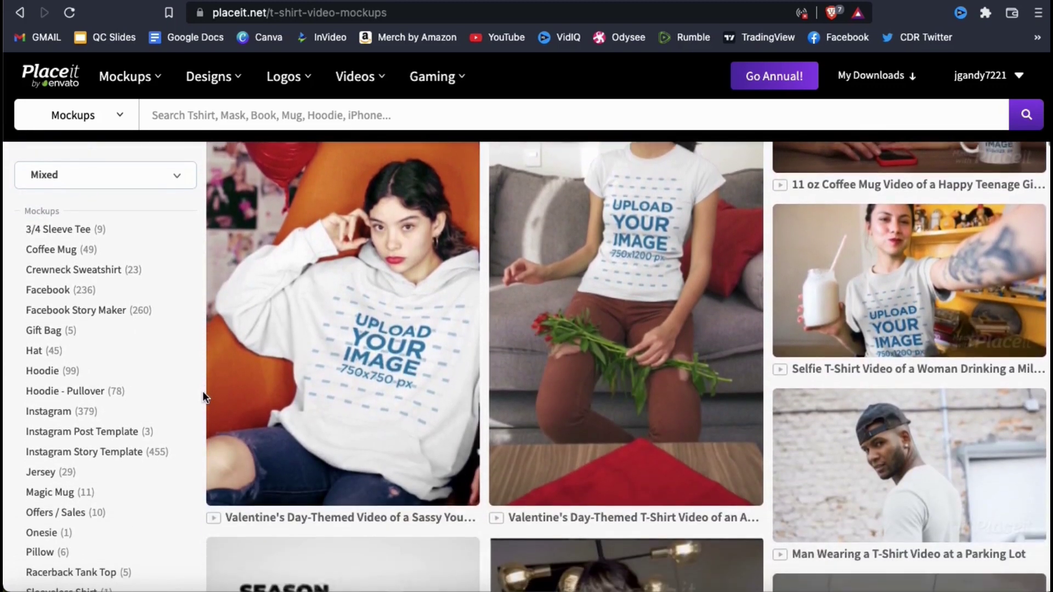
scroll(203, 391, down, 7)
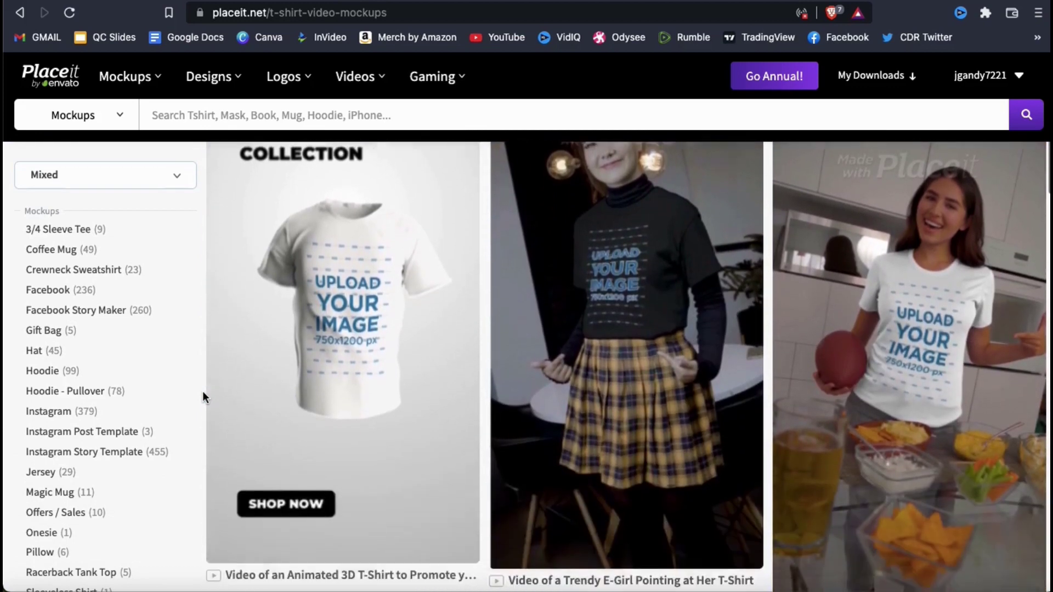
scroll(202, 393, down, 7)
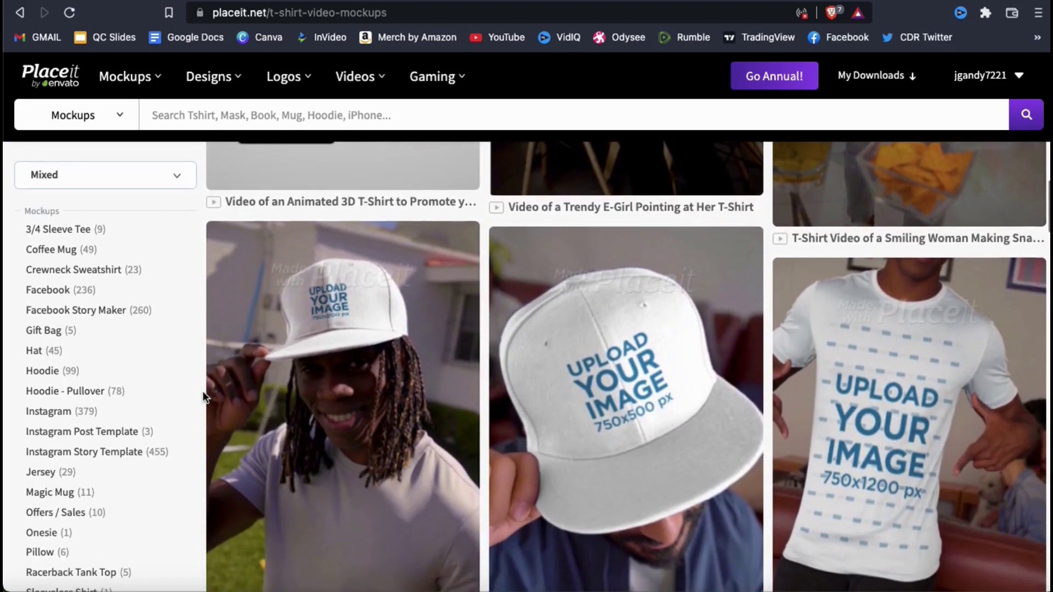
scroll(203, 395, down, 8)
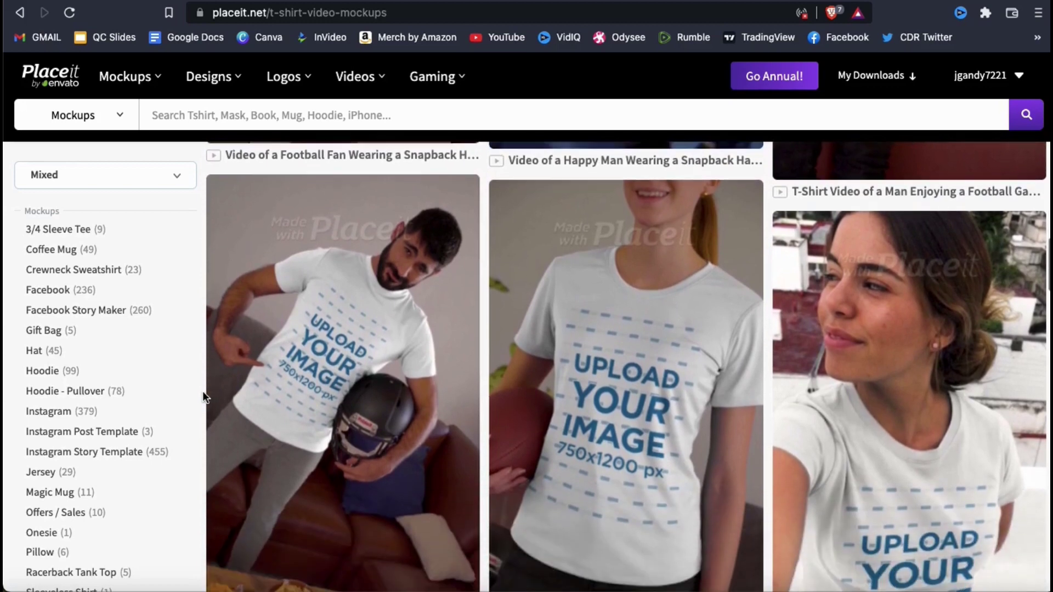
scroll(202, 390, down, 1)
mouse_move(286, 375)
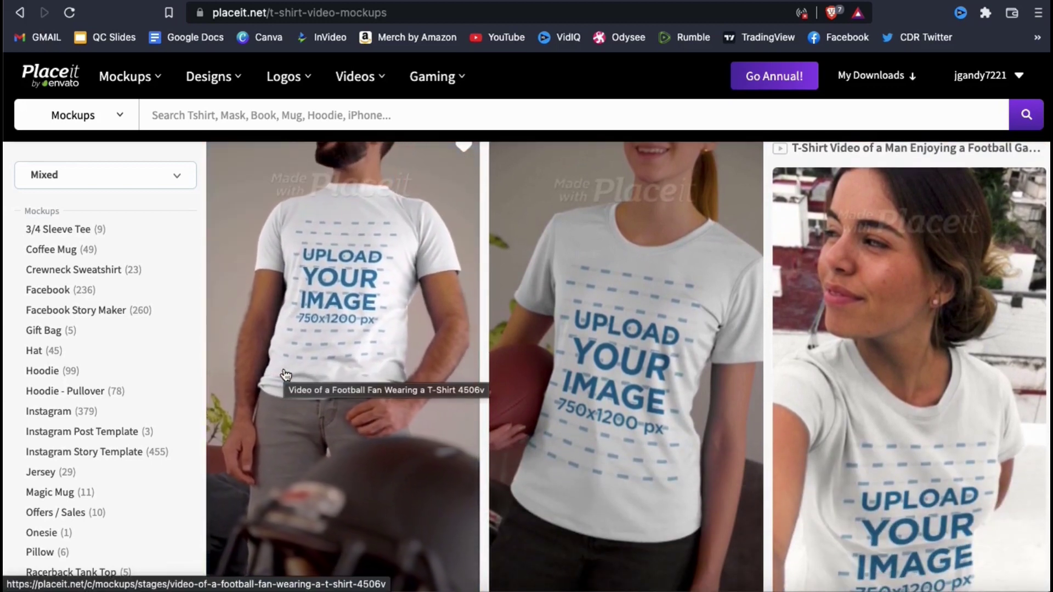
mouse_move(548, 353)
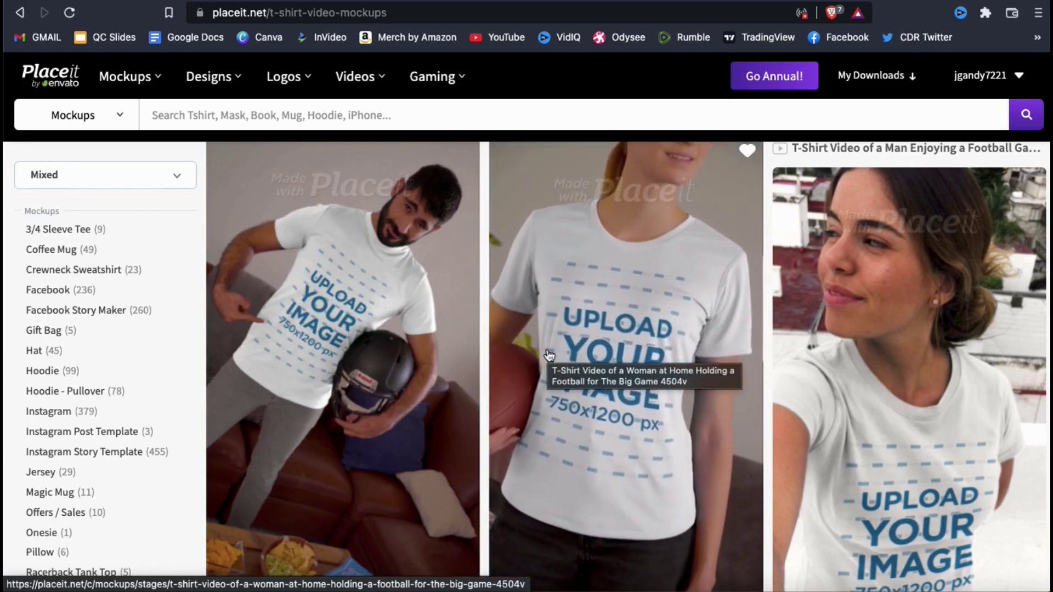
mouse_move(828, 352)
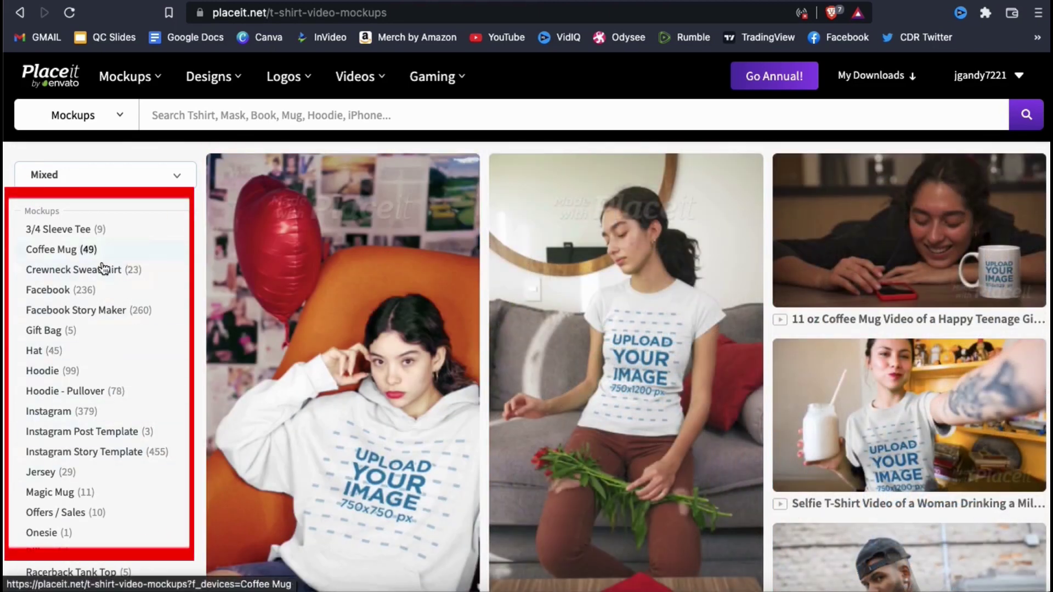
scroll(175, 343, down, 3)
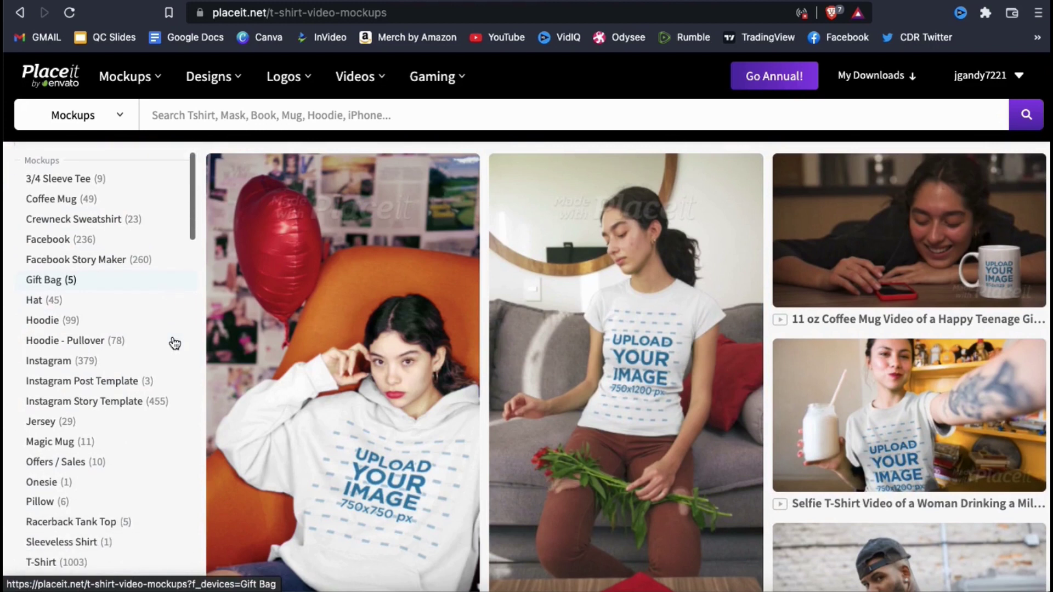
scroll(174, 343, down, 3)
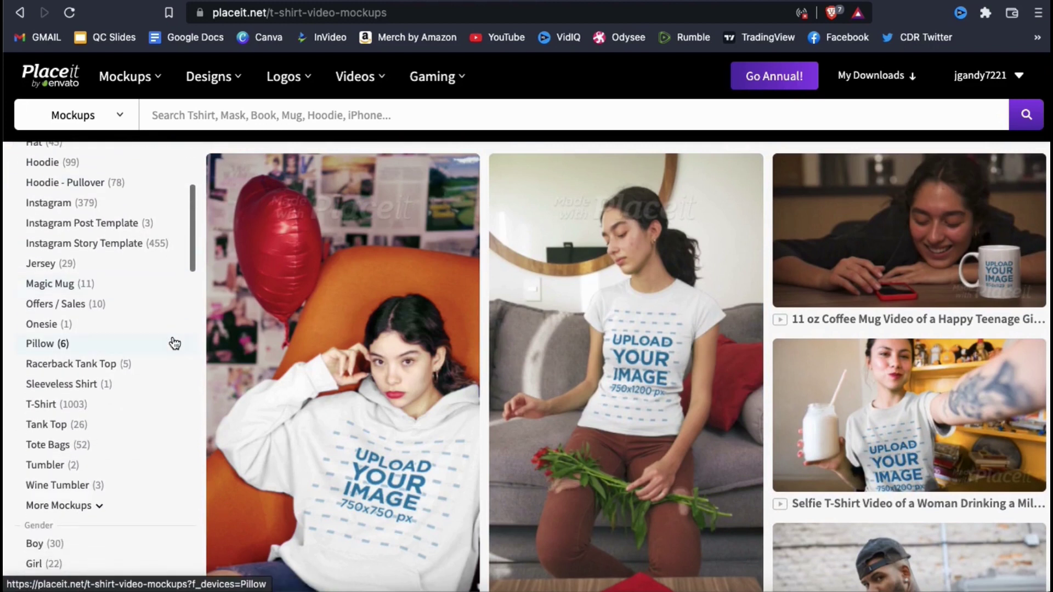
scroll(174, 344, down, 4)
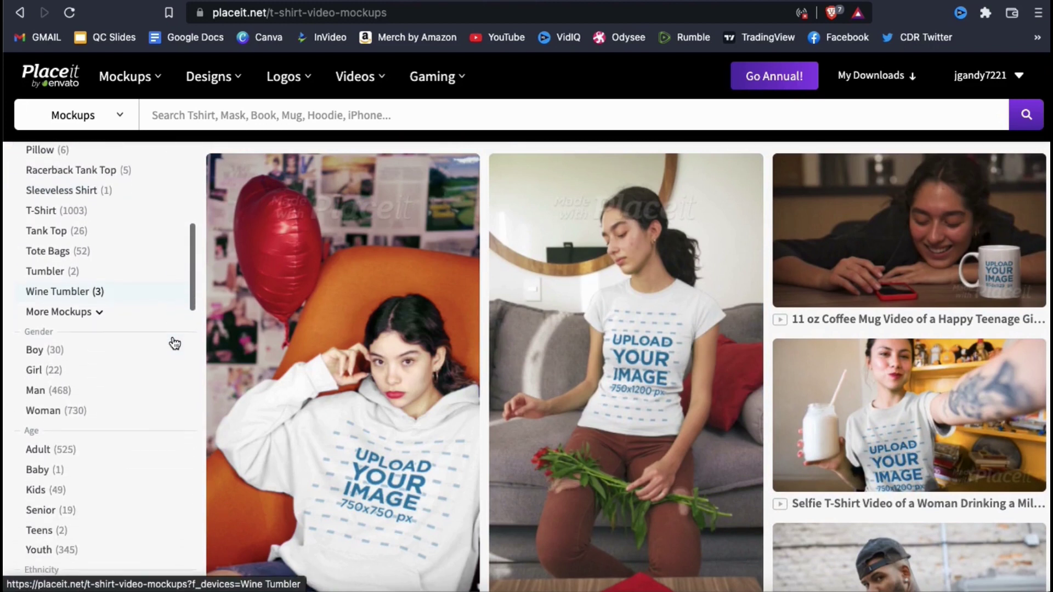
scroll(175, 343, down, 3)
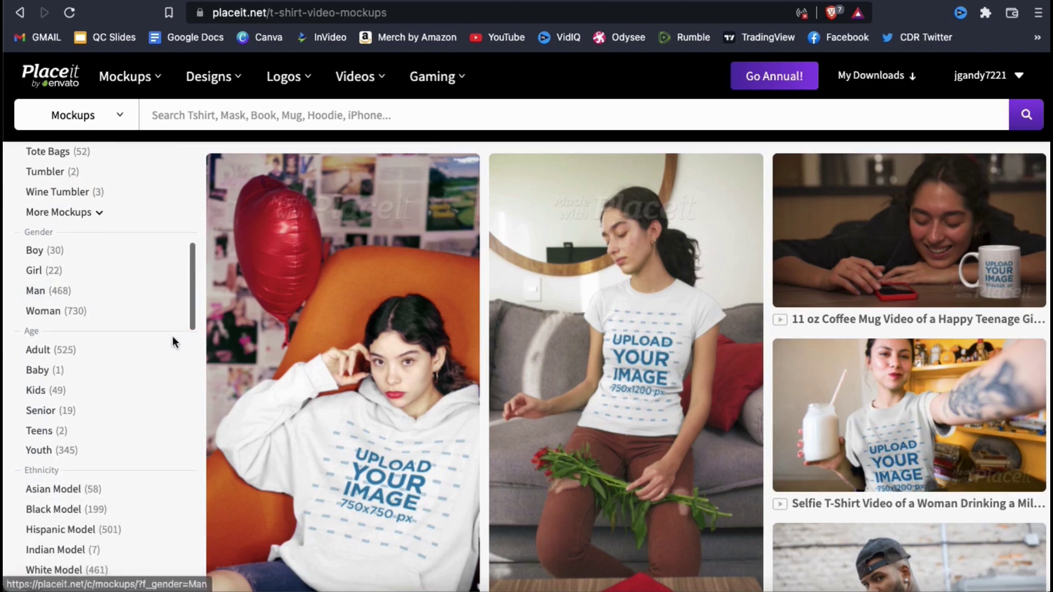
scroll(174, 343, down, 2)
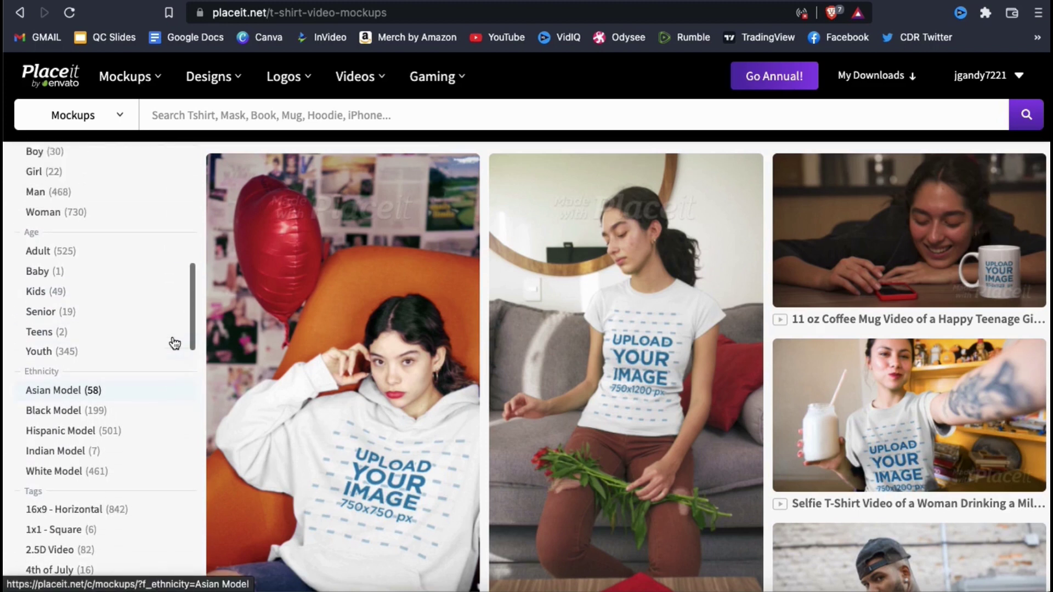
scroll(175, 344, up, 3)
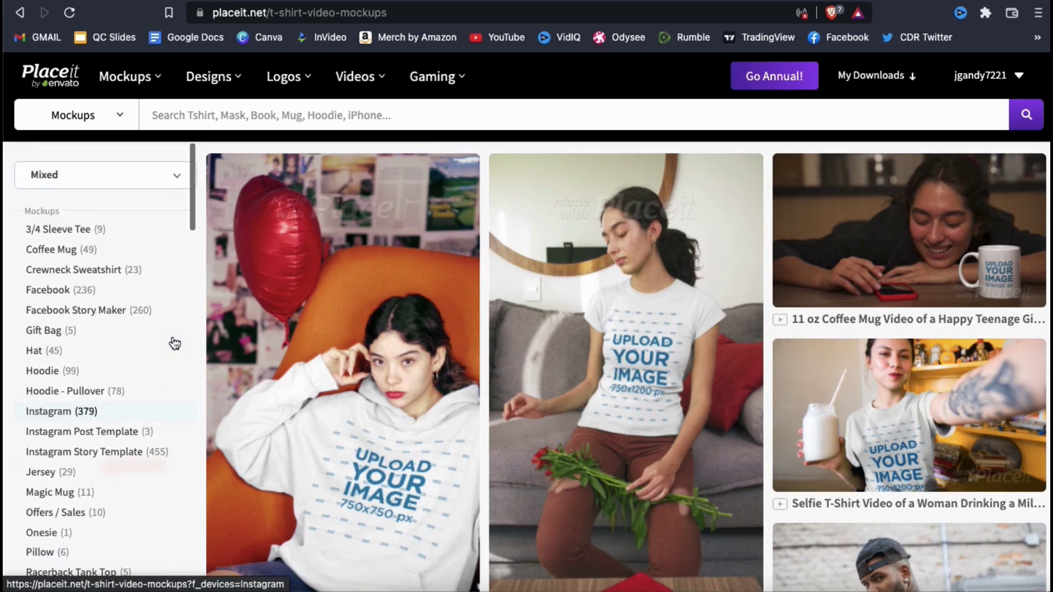
scroll(174, 343, down, 2)
scroll(175, 343, down, 1)
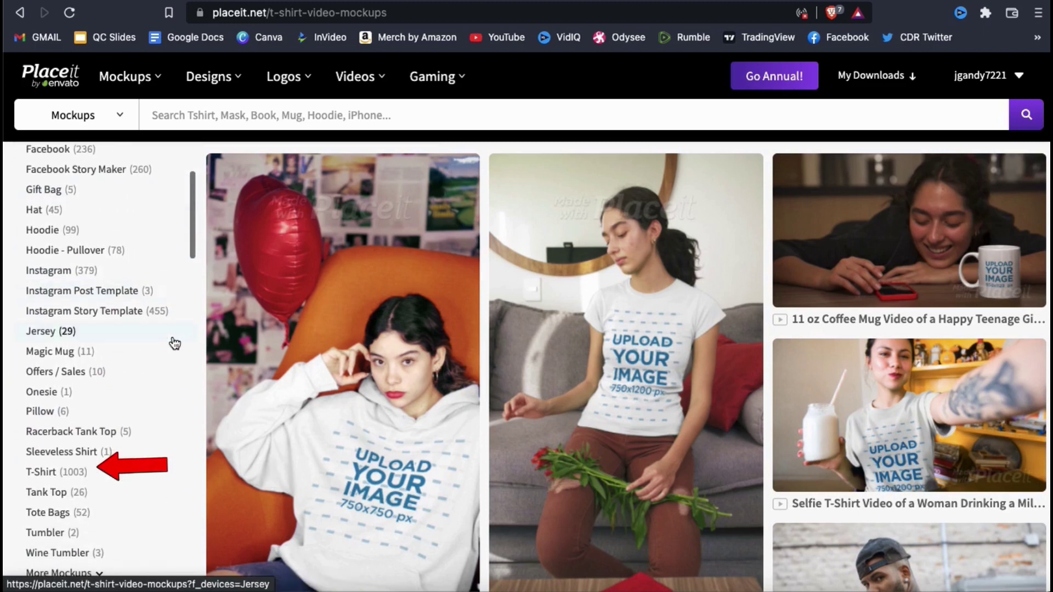
click(96, 481)
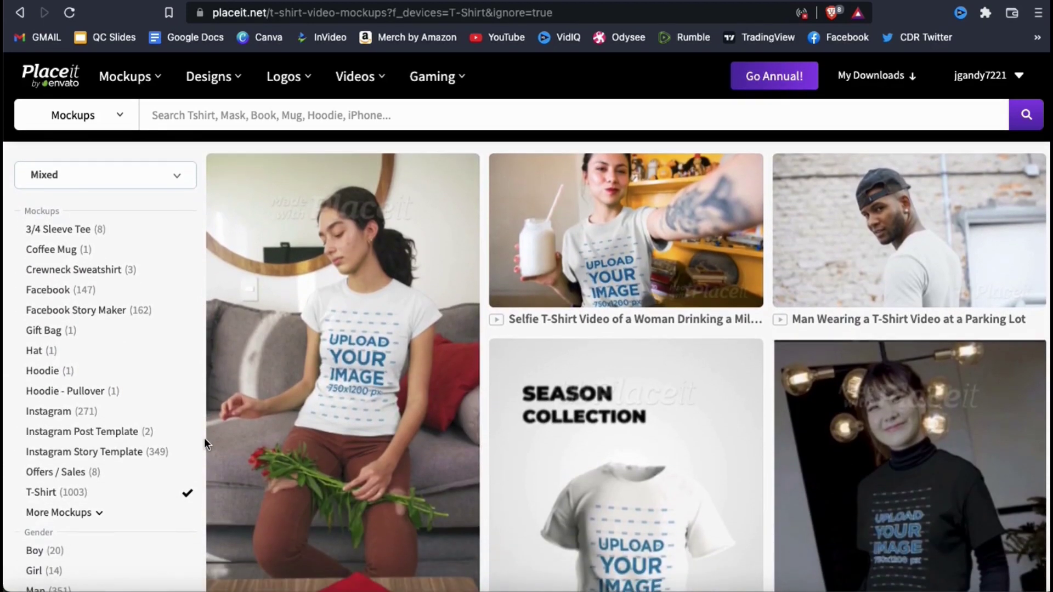
Step: Scroll the 16x9 Horizontal T-shirt video results down to page 3 to find the parking lot video
scroll(156, 439, down, 8)
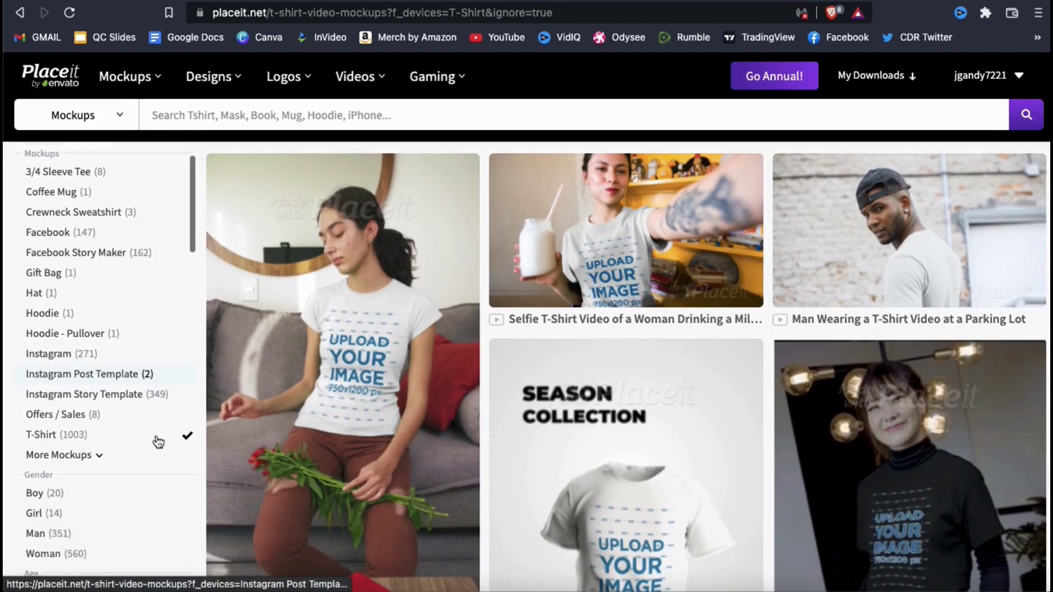
scroll(159, 442, down, 5)
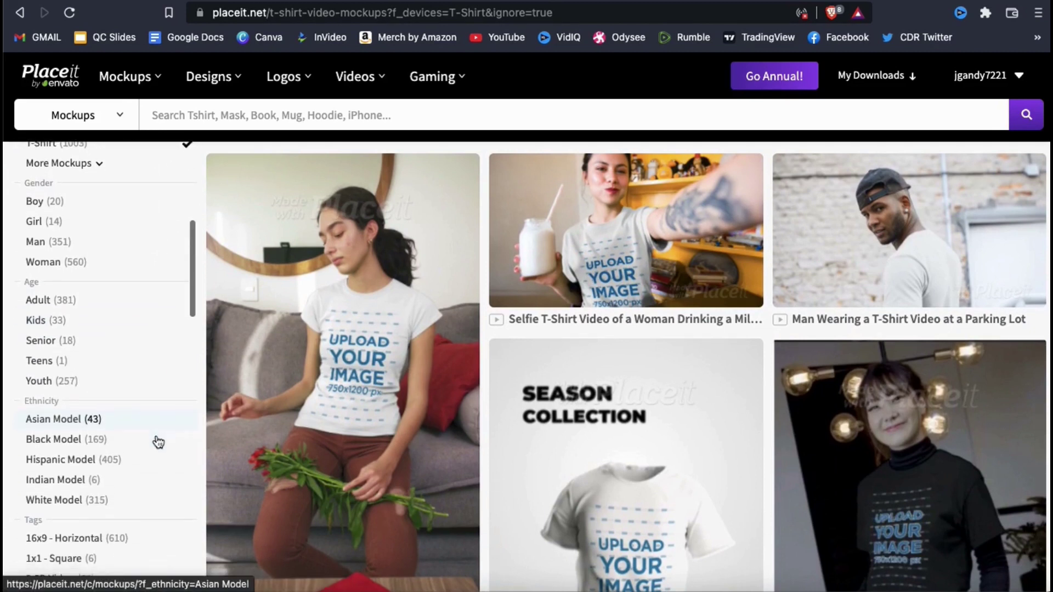
scroll(158, 442, down, 4)
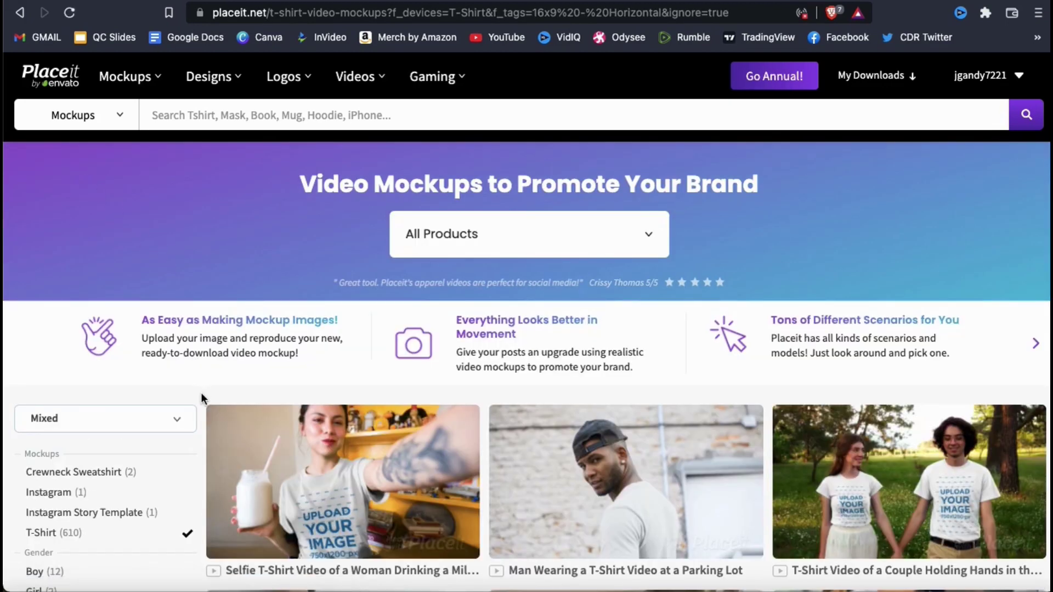
scroll(202, 394, down, 4)
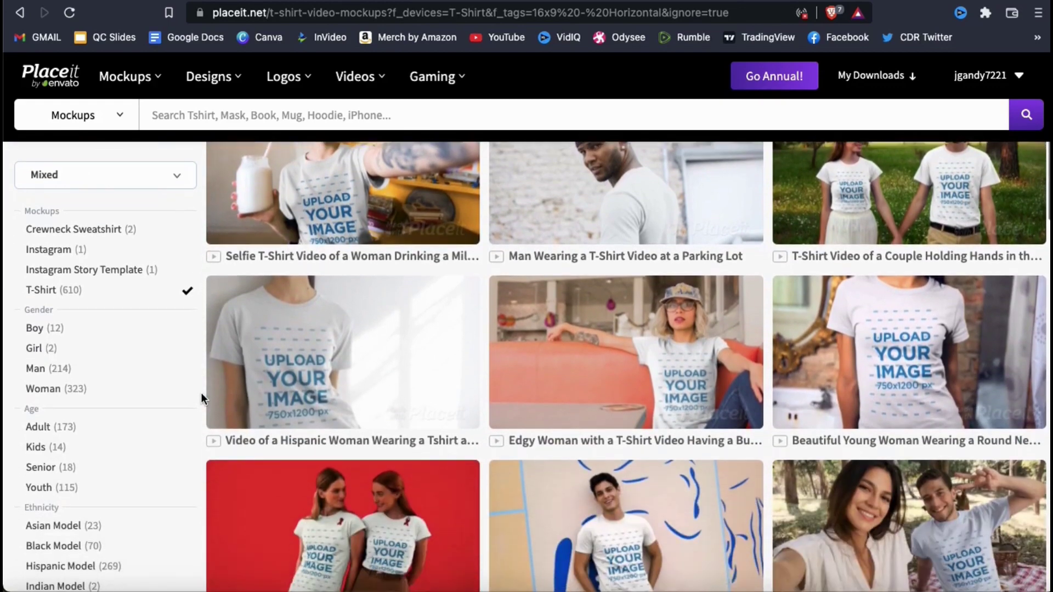
scroll(202, 393, down, 6)
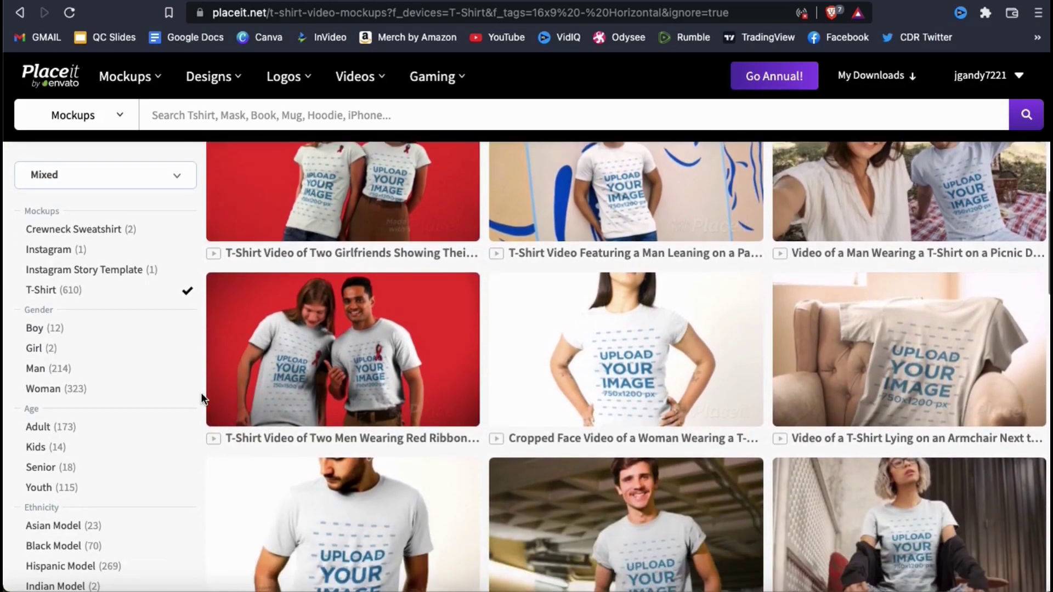
scroll(201, 393, down, 8)
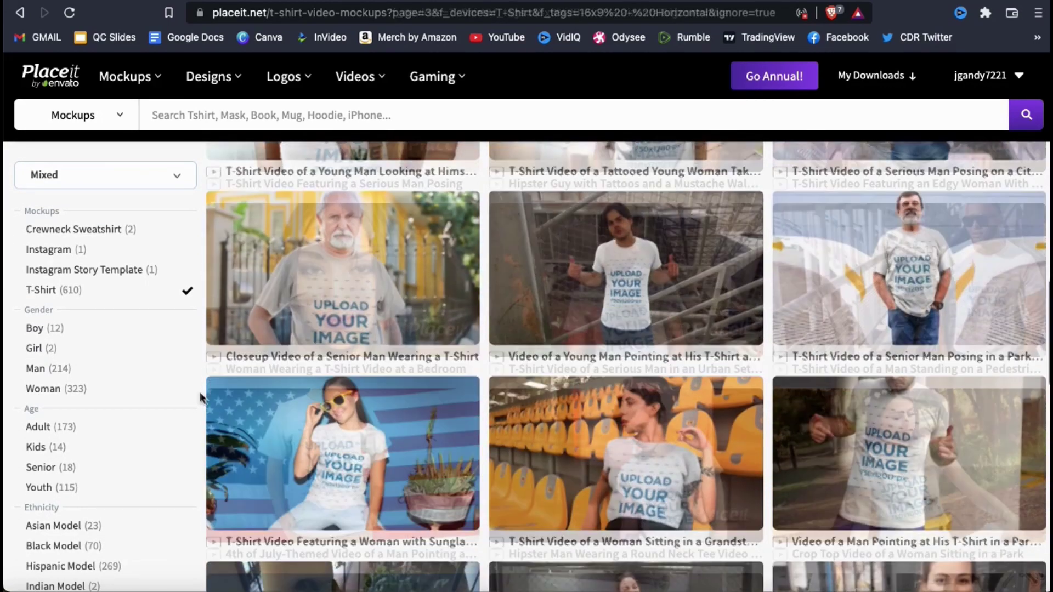
scroll(200, 393, down, 2)
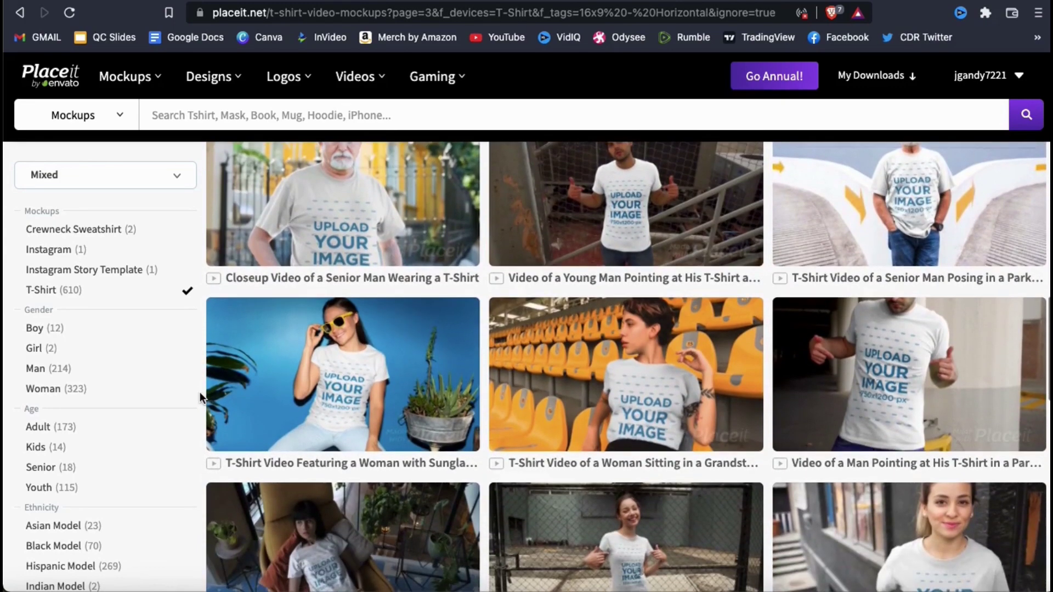
scroll(200, 393, down, 2)
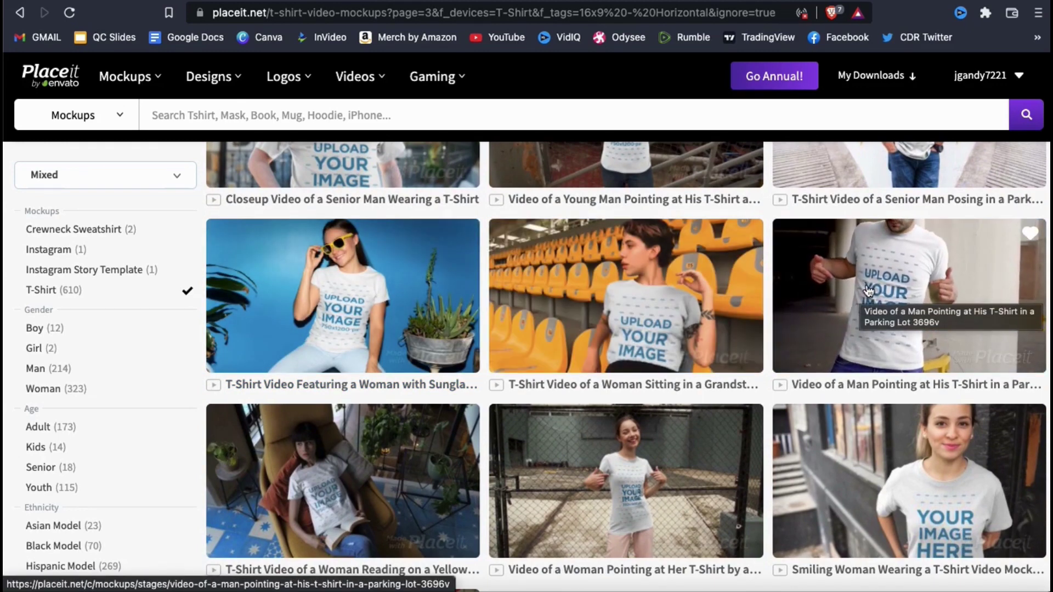
Step: Open the man-pointing-at-his-T-shirt parking lot mockup and show the Insert Image options
click(868, 291)
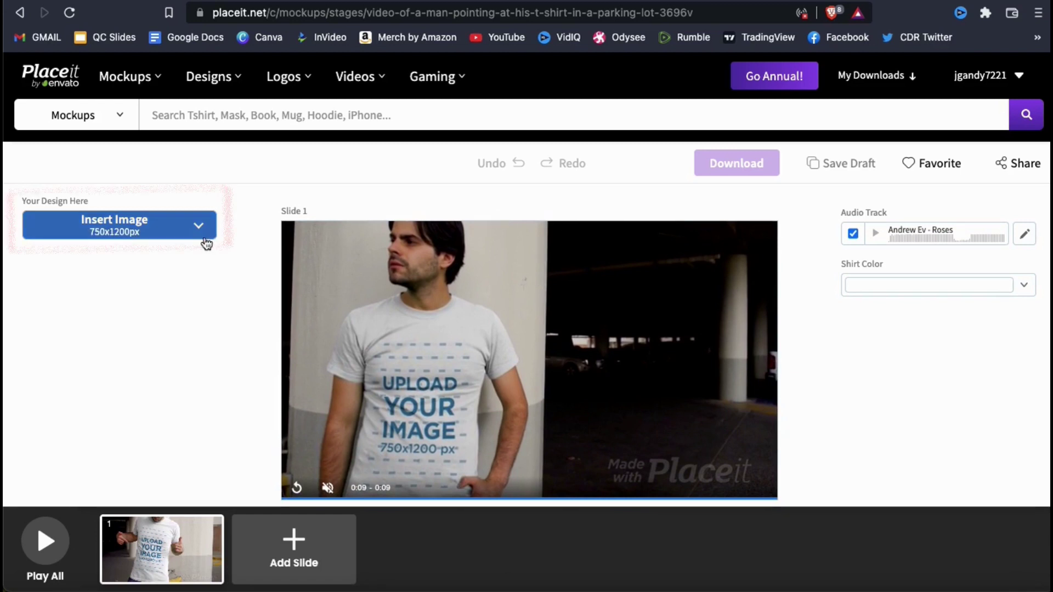
click(152, 239)
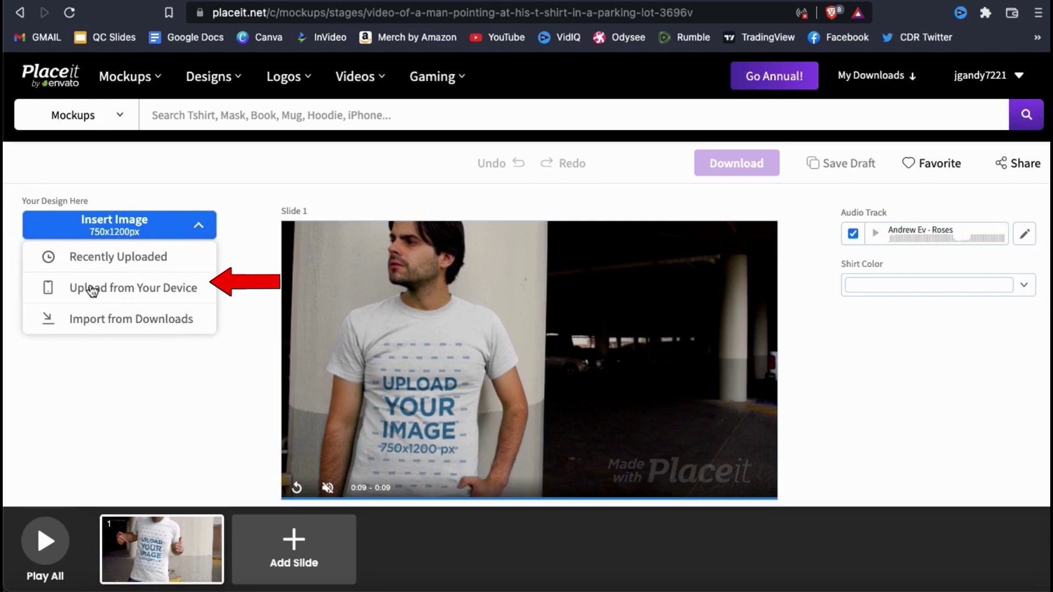
Step: Upload the Pool Shark PNG, shift it up, zoom slightly, and crop it onto the shirt
click(117, 296)
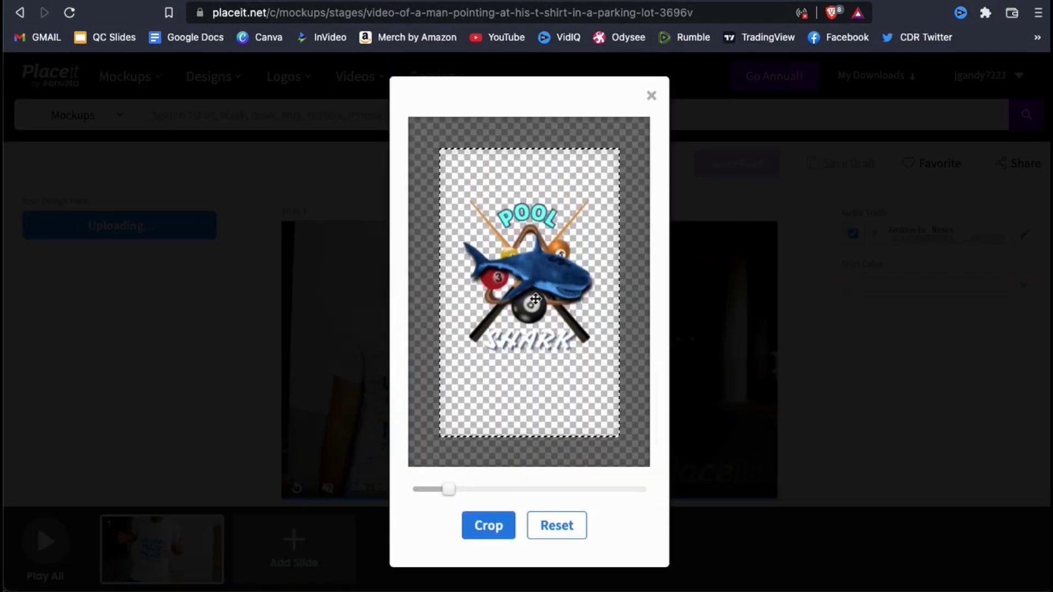
drag(534, 299, 540, 267)
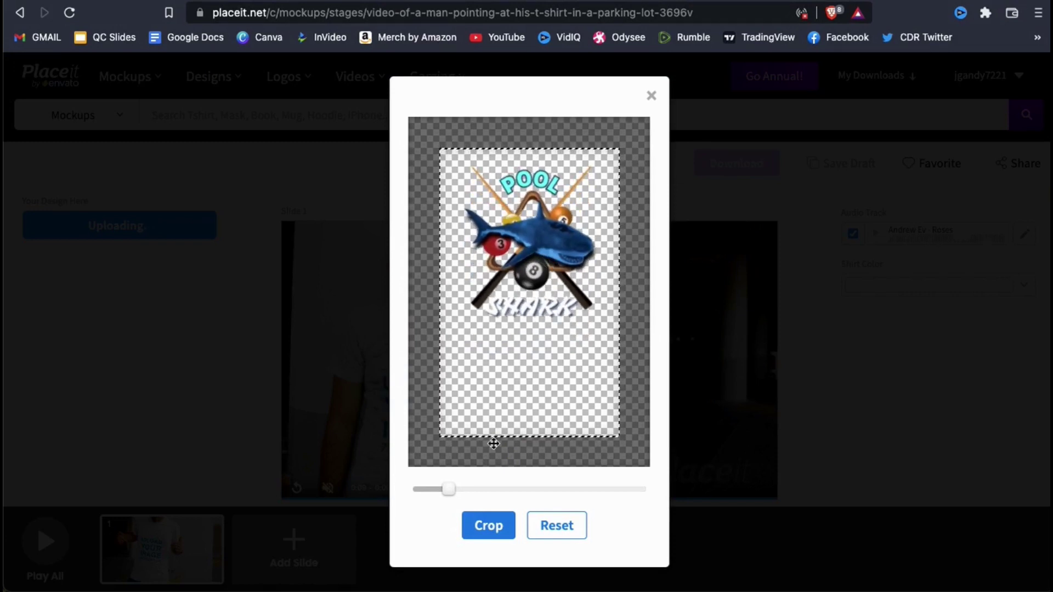
drag(448, 489, 454, 490)
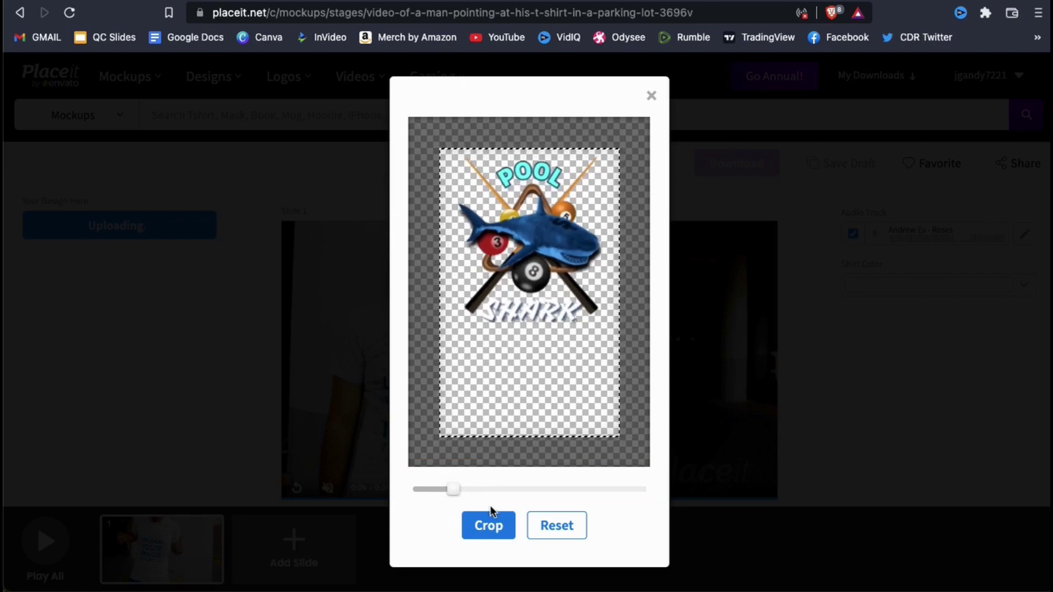
click(488, 533)
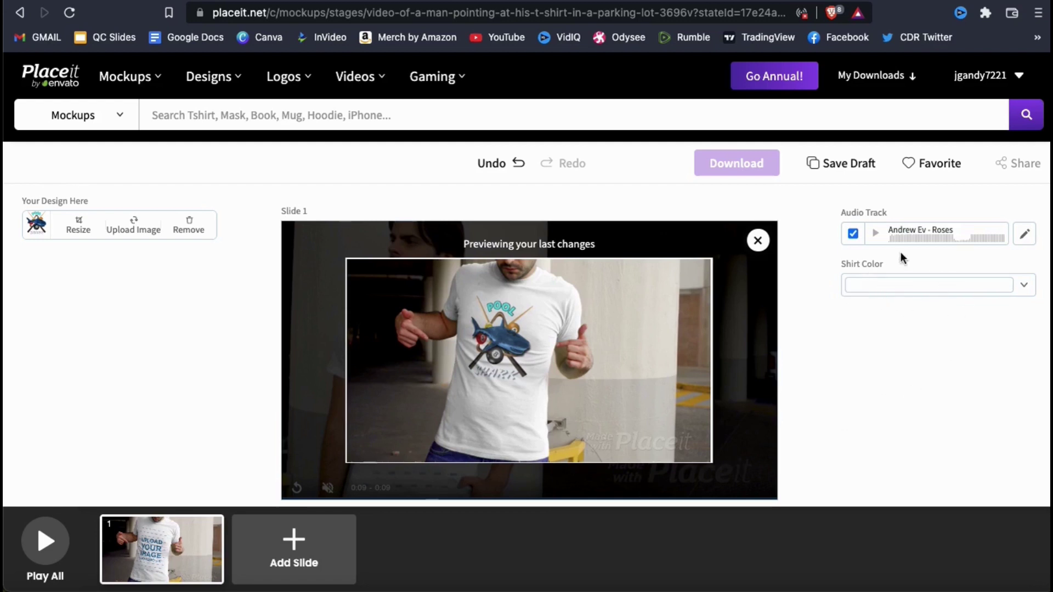
Step: Change the shirt colour to a dark maroon red from the palette
click(937, 292)
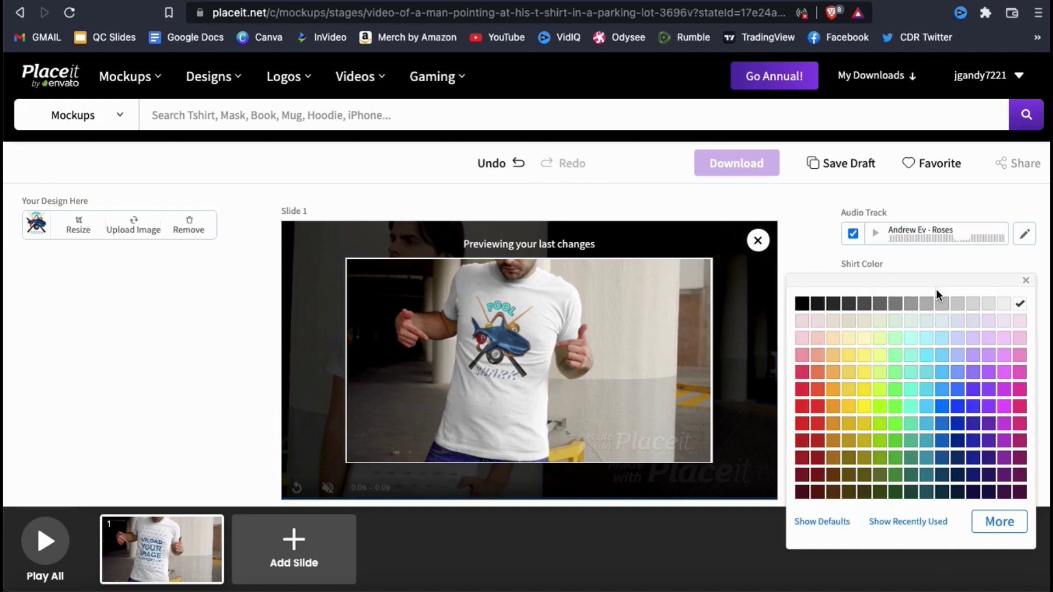
click(804, 480)
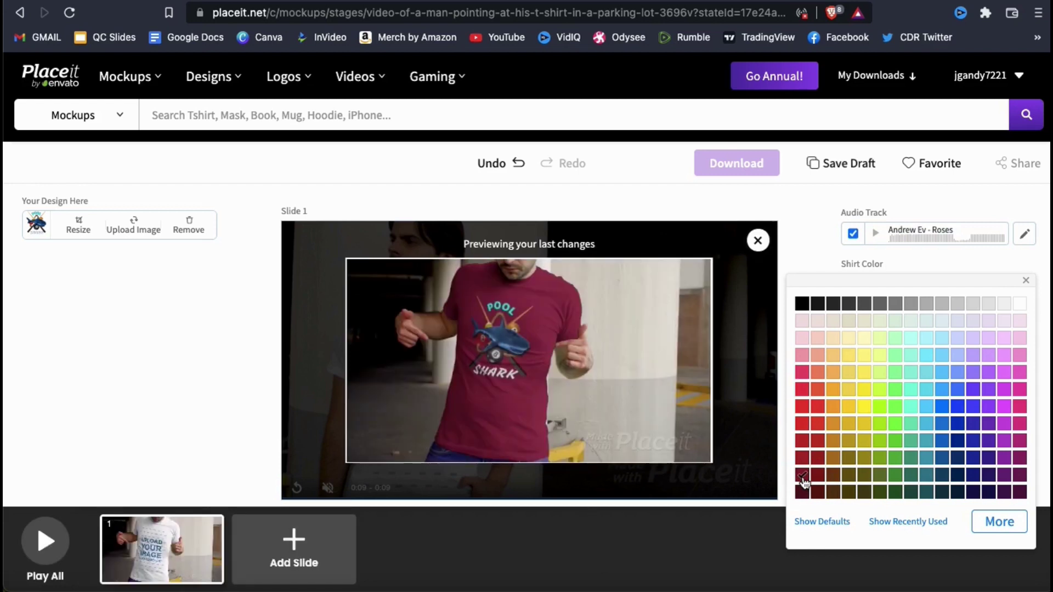
click(1026, 281)
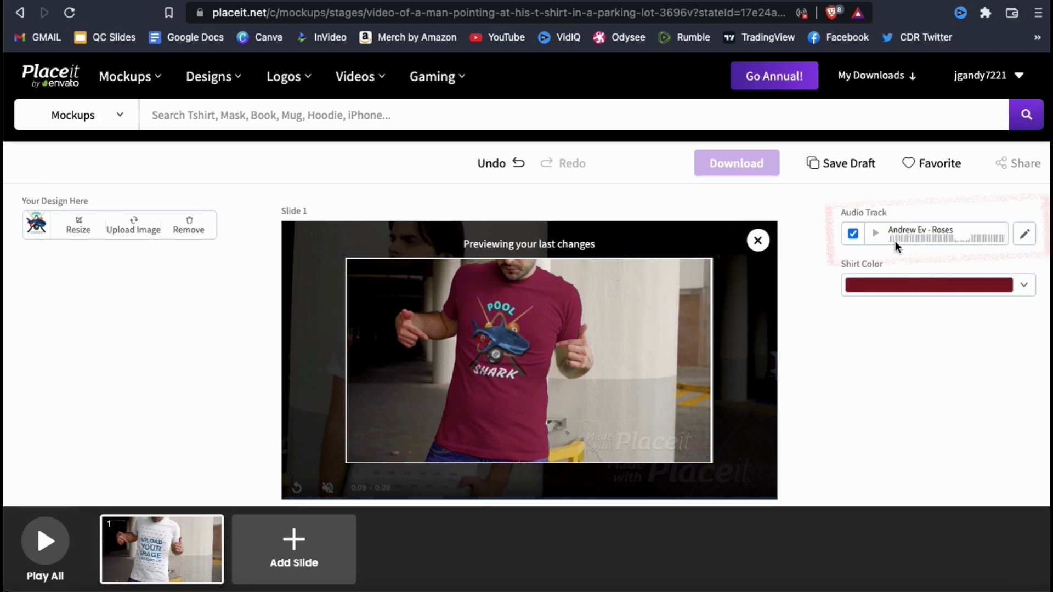
Step: Filter music to Electronica, preview Roses, Summer Dream and Baten Kaitos, then select Baten Kaitos
click(853, 235)
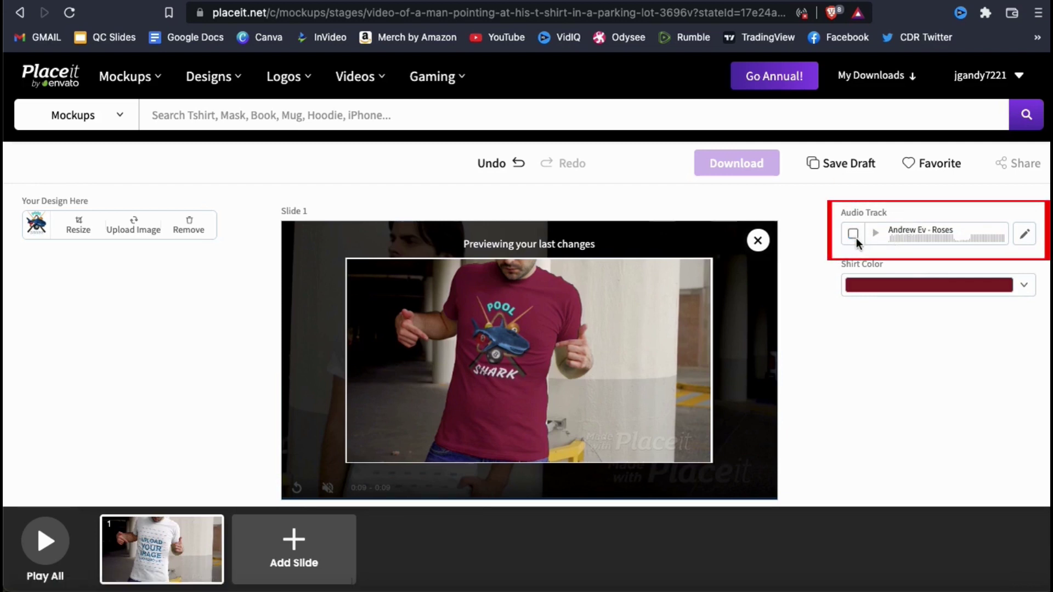
click(854, 234)
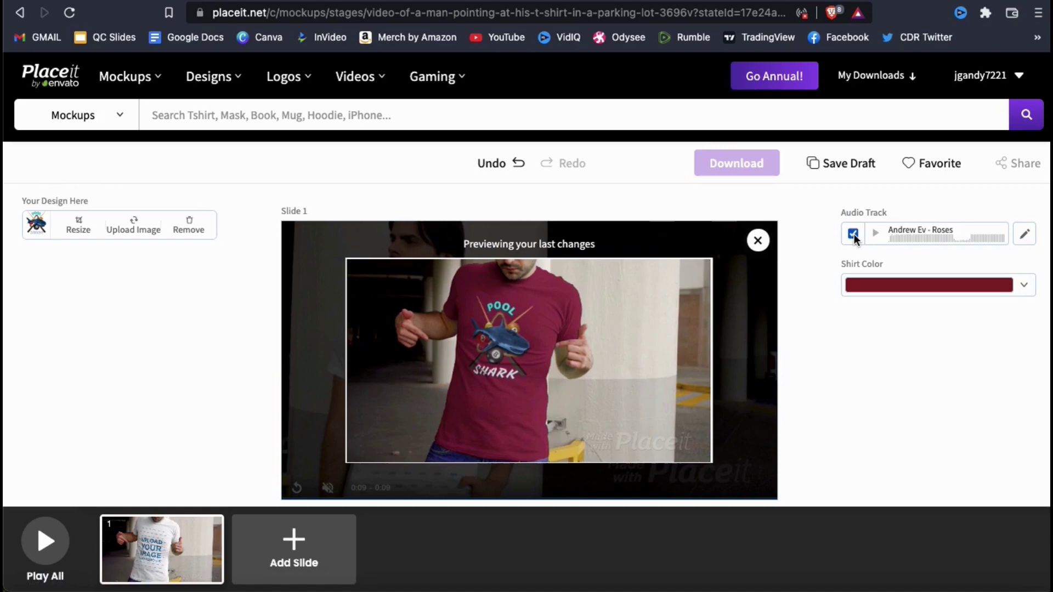
click(1024, 236)
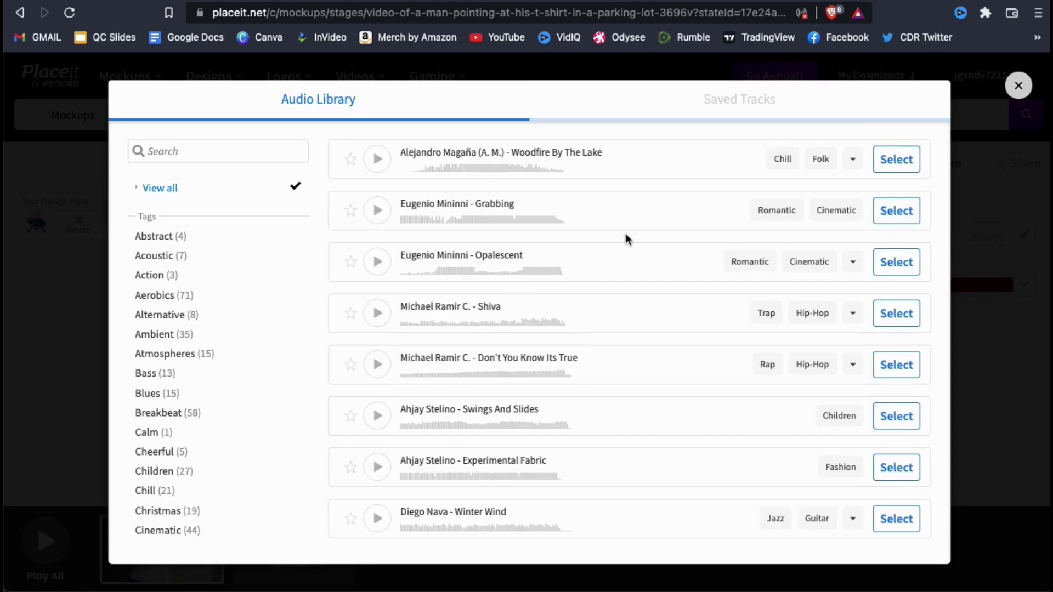
scroll(273, 268, down, 10)
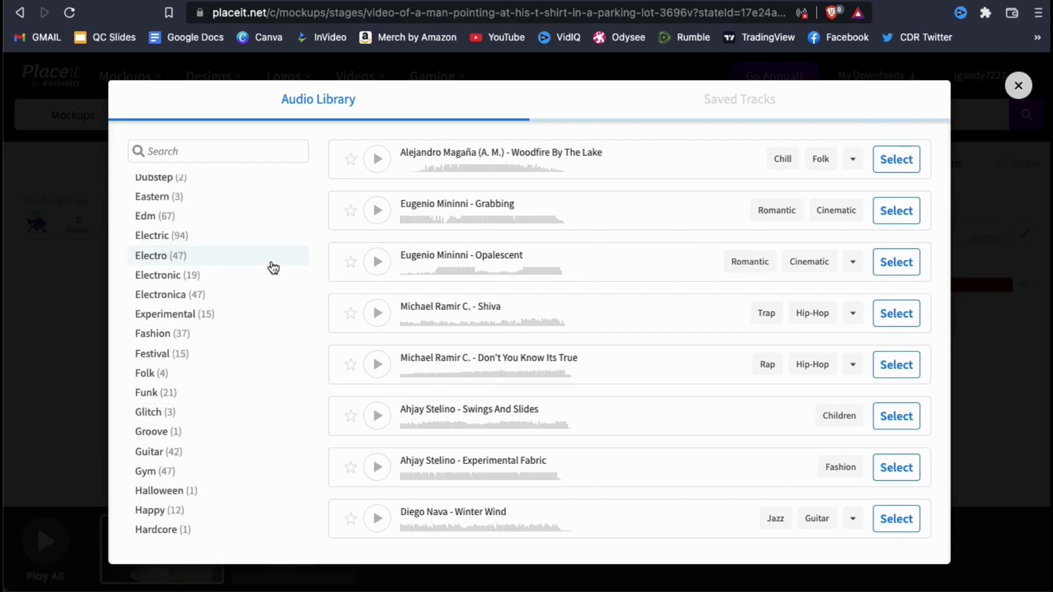
click(265, 299)
click(288, 294)
click(378, 162)
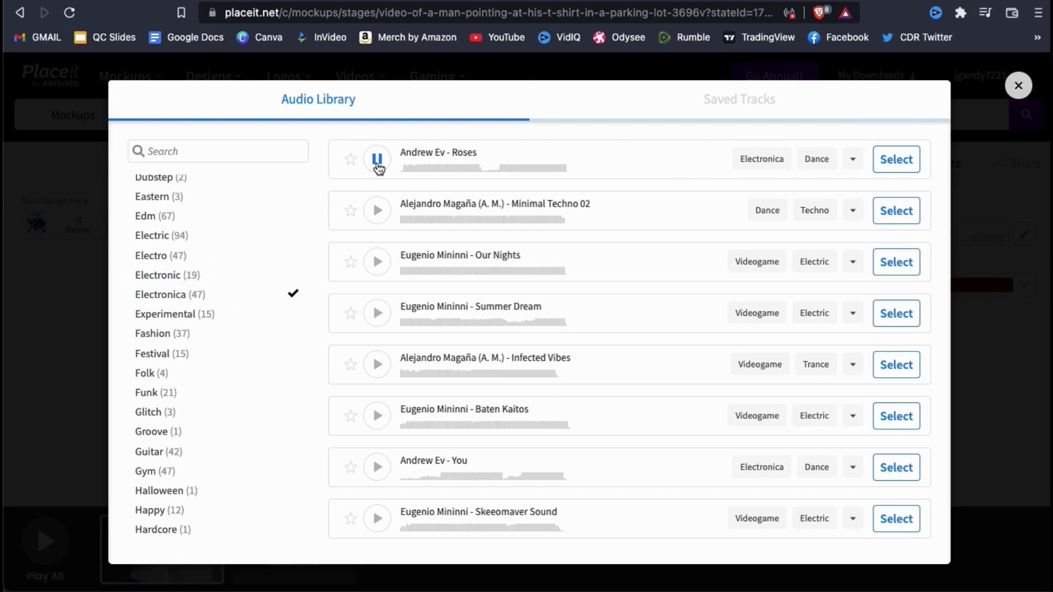
click(382, 319)
click(379, 416)
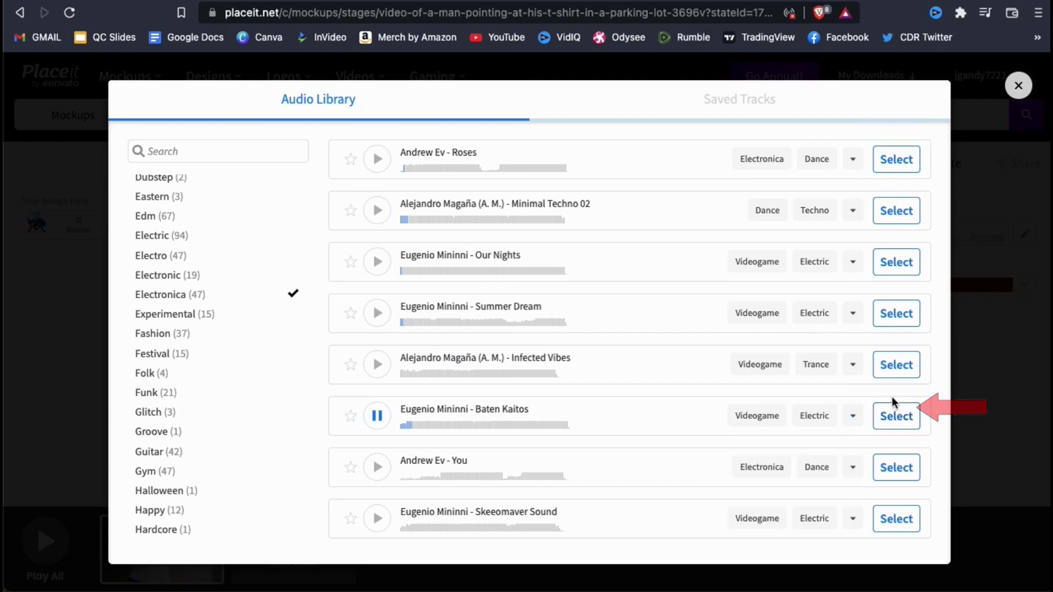
click(894, 420)
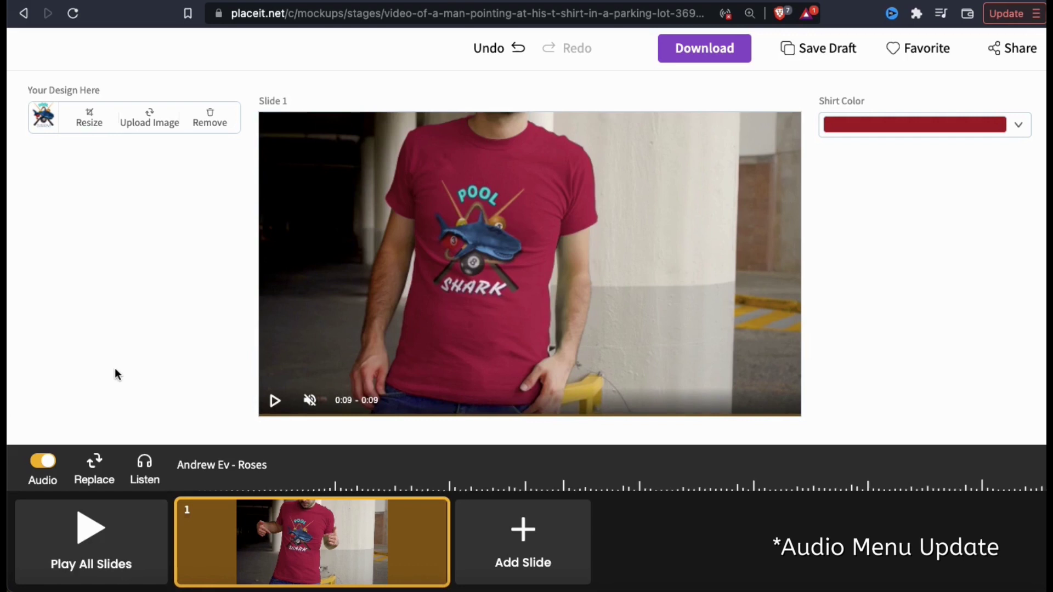
Step: Toggle the audio, replace the music track, and play then stop a preview of it
click(44, 463)
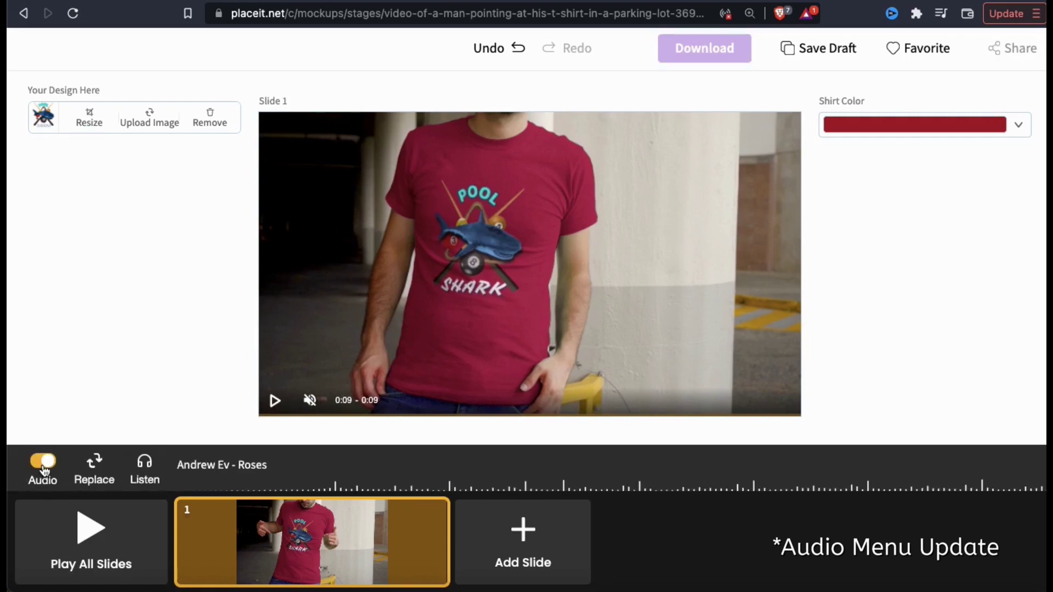
click(94, 463)
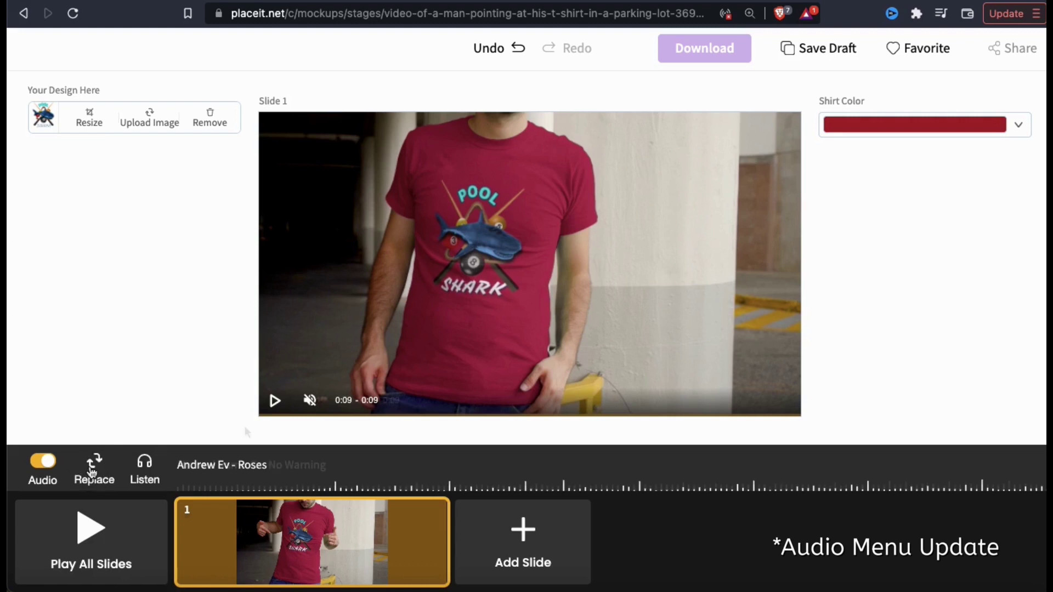
click(153, 474)
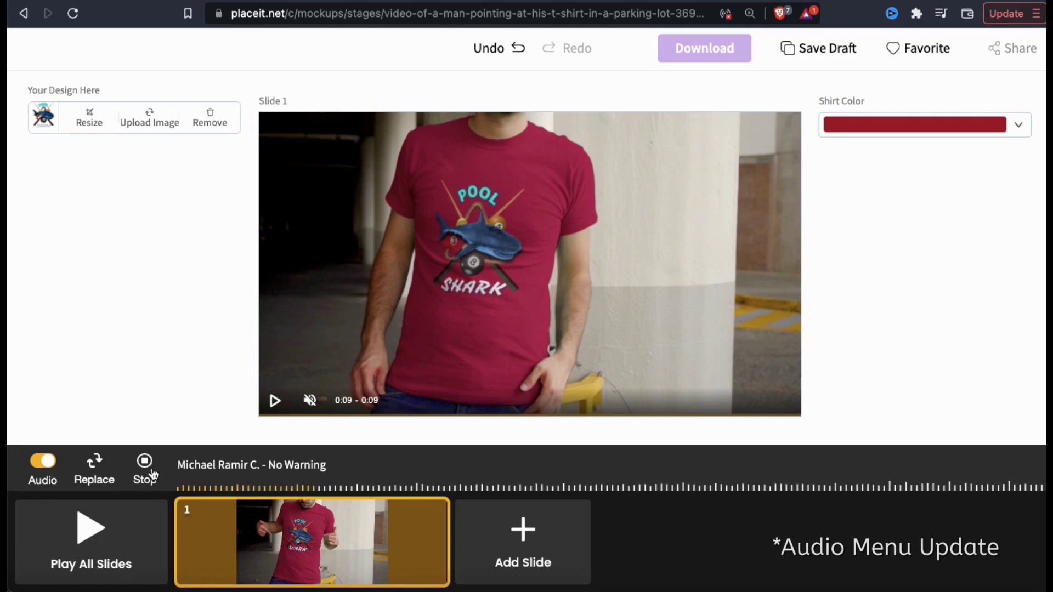
click(152, 473)
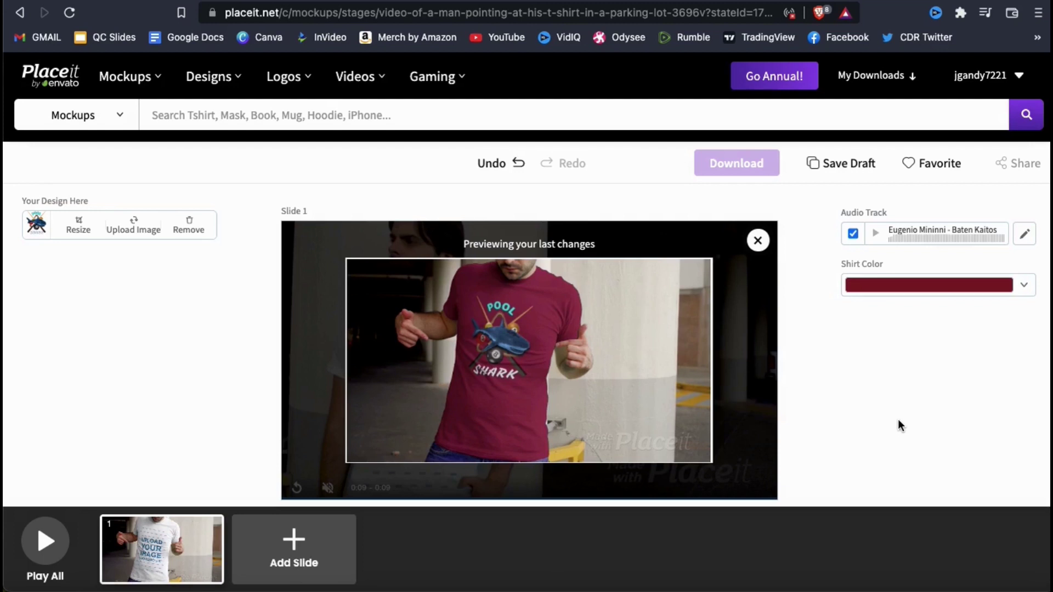
Step: Process the finished mockup video, watch the preview, and close it
click(46, 556)
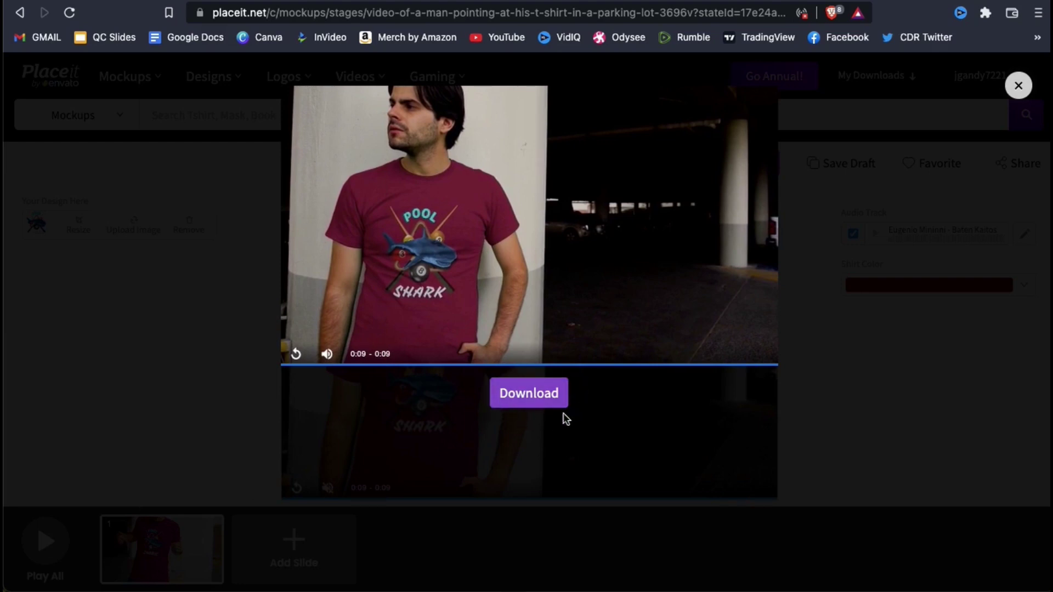
click(1019, 97)
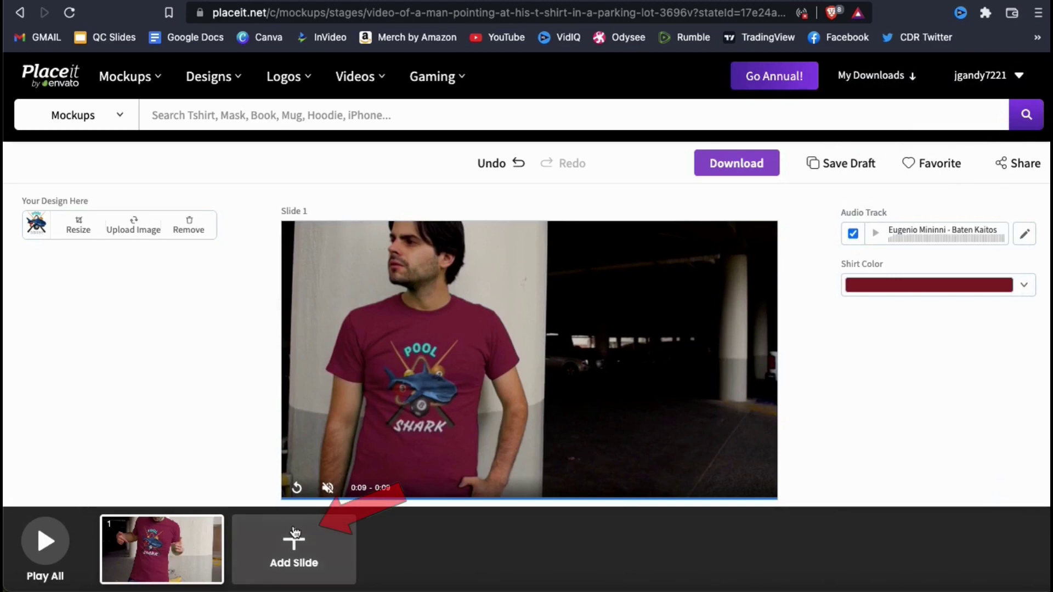
click(303, 555)
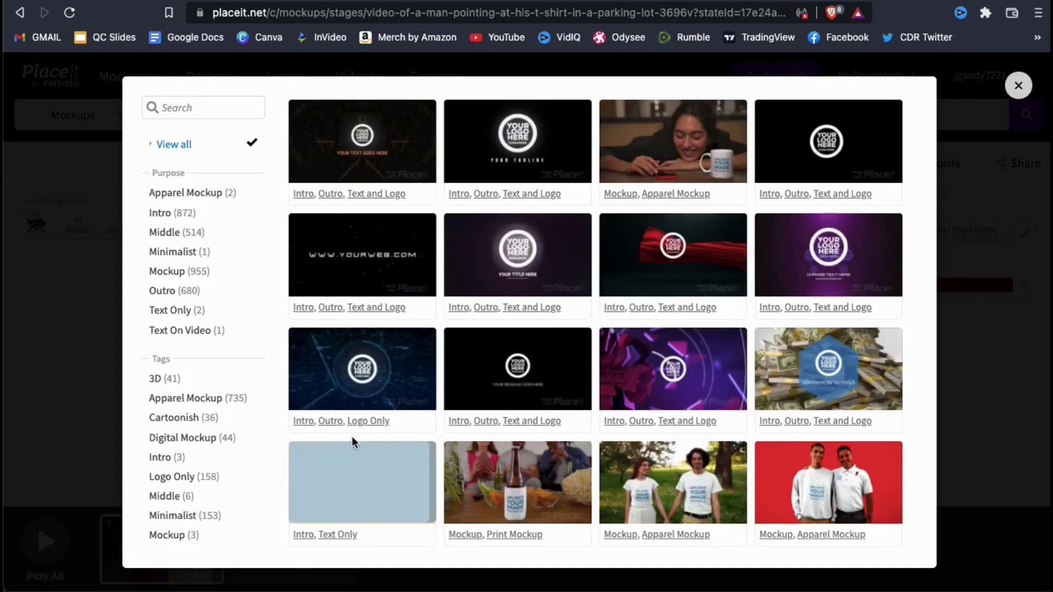
scroll(353, 440, down, 1)
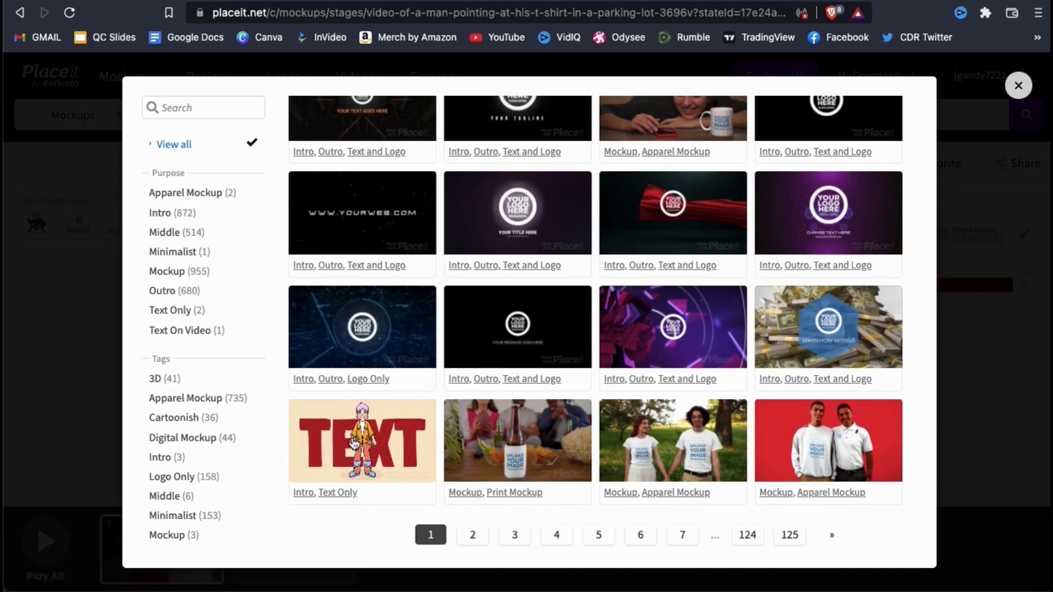
scroll(354, 442, up, 1)
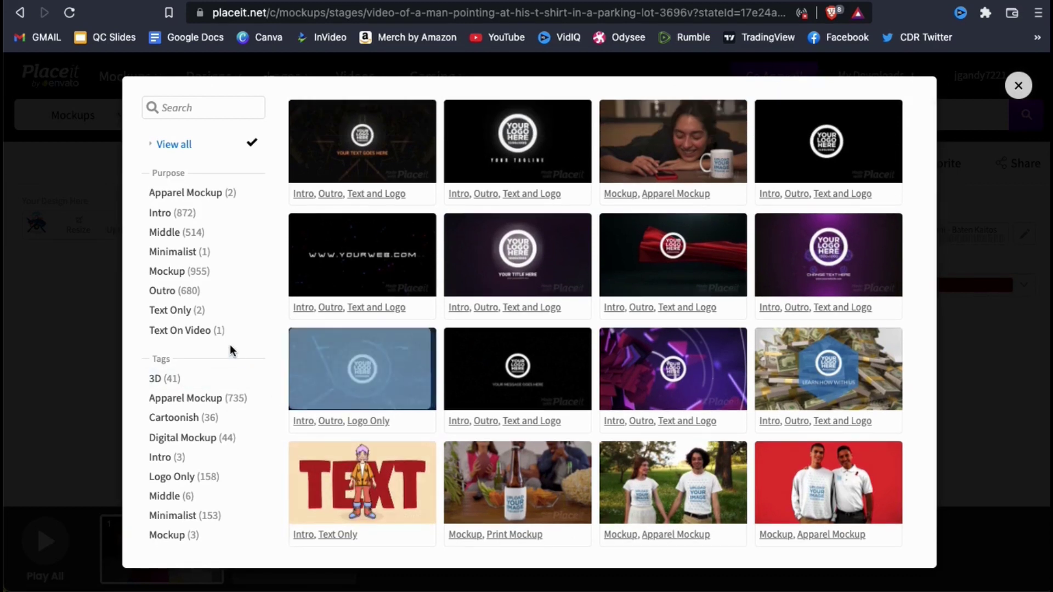
scroll(230, 349, down, 3)
scroll(231, 349, down, 2)
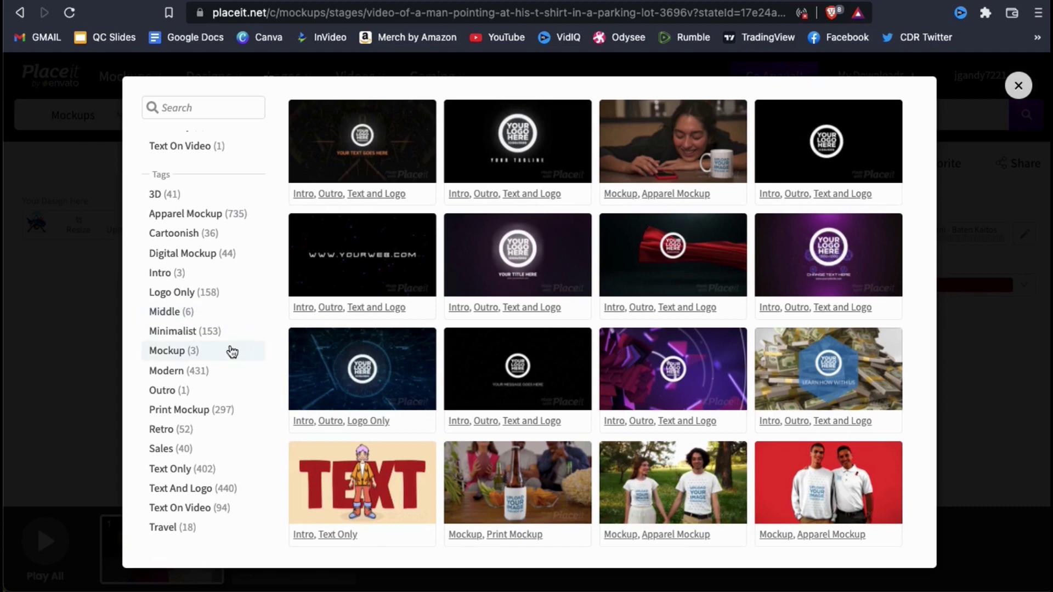
scroll(232, 352, up, 5)
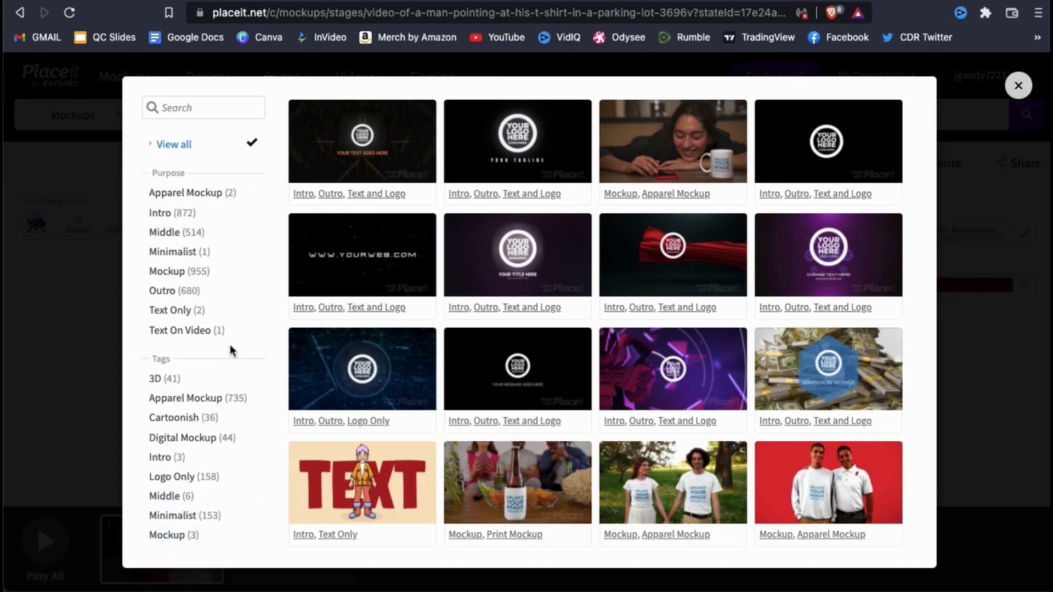
click(1017, 88)
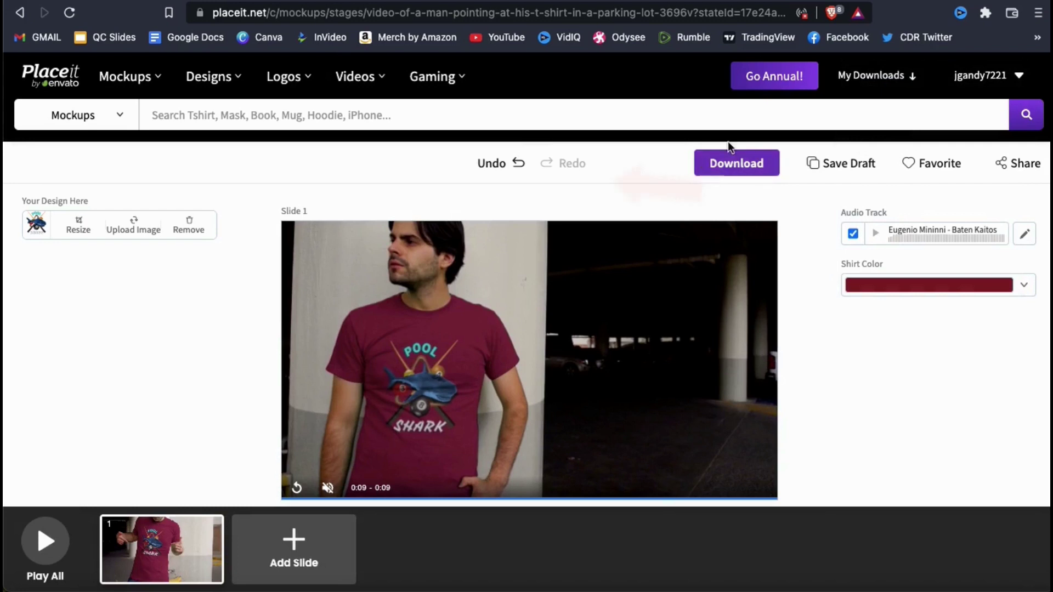
Step: Download the processed mockup from My Downloads as an MP4 and view its file options
click(739, 173)
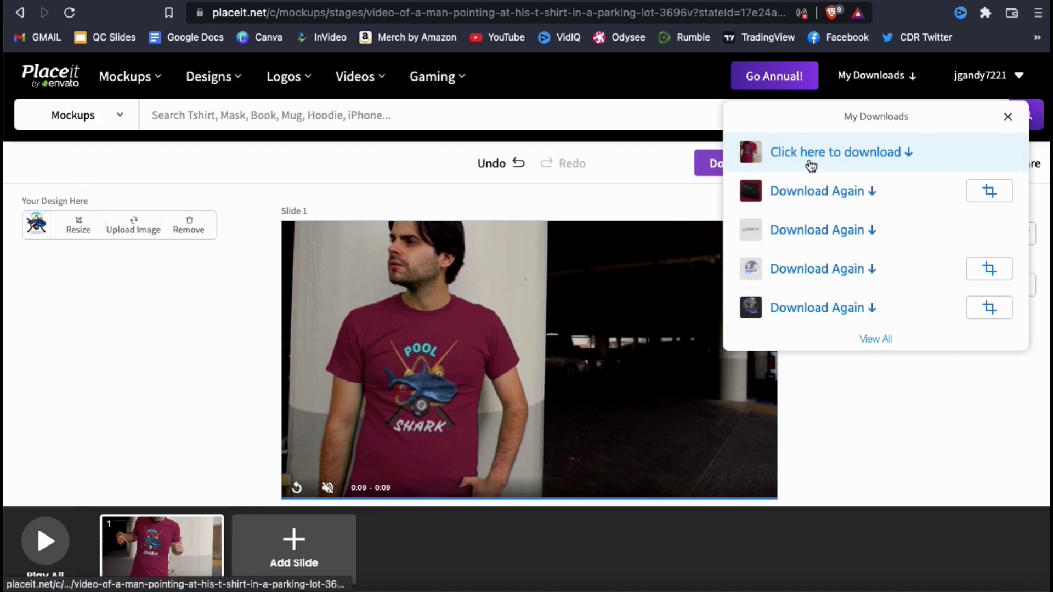
click(810, 159)
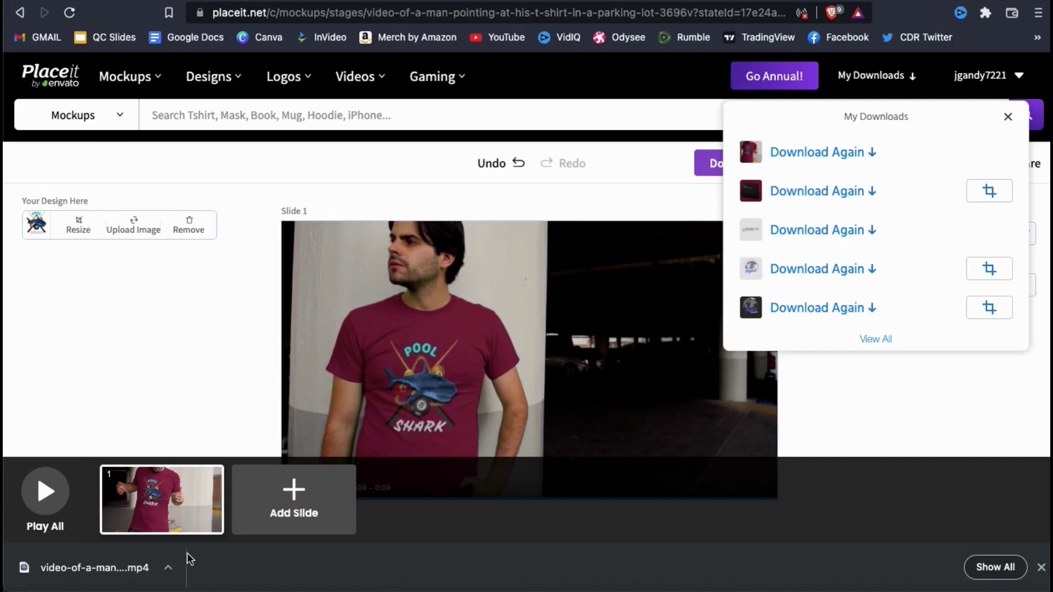
click(170, 567)
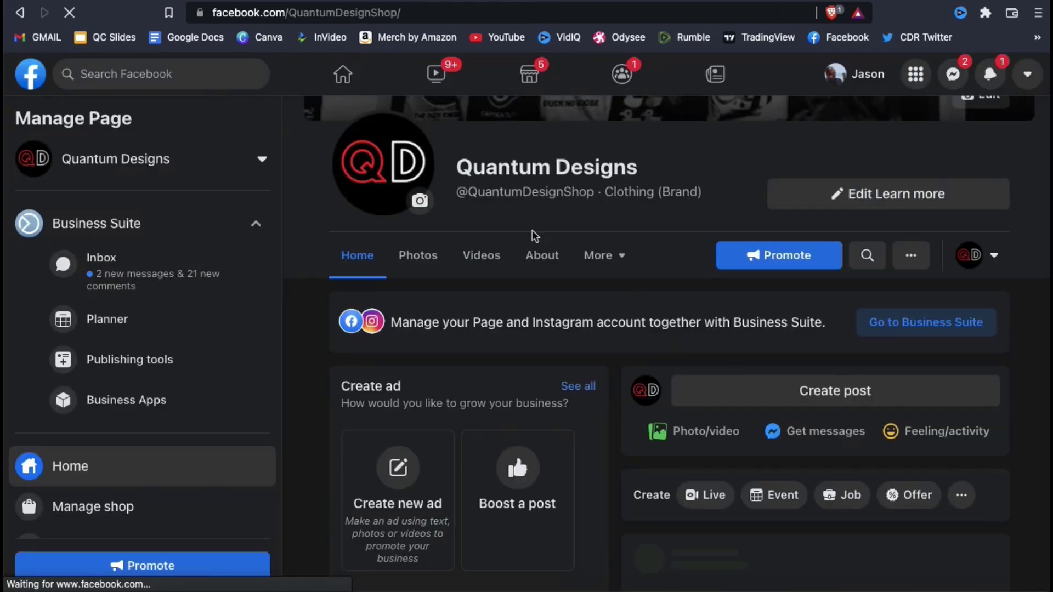
Step: Scroll the Quantum Designs Facebook page down to the Pool Shark tee post with its mockup video
scroll(535, 236, down, 4)
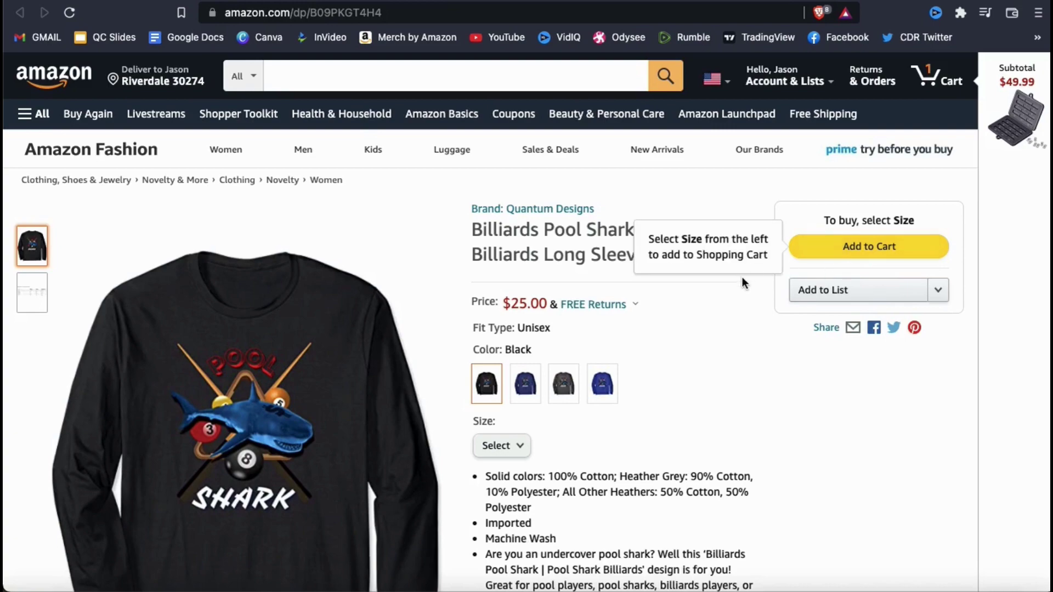
Step: Scroll the Amazon Pool Shark Long Sleeve T-Shirt page to view its $25.00 price and details
scroll(761, 344, down, 2)
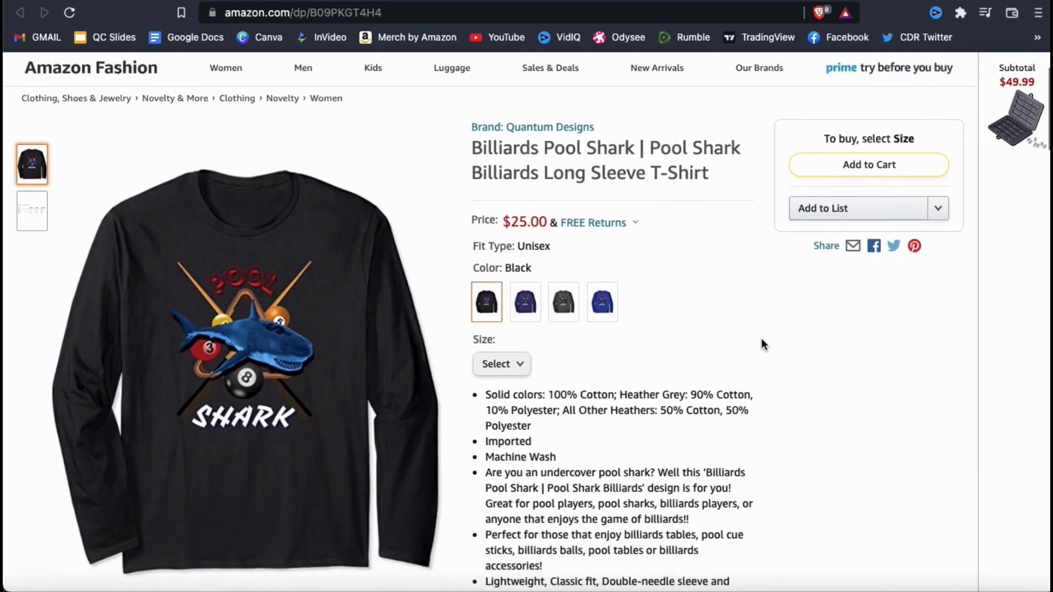